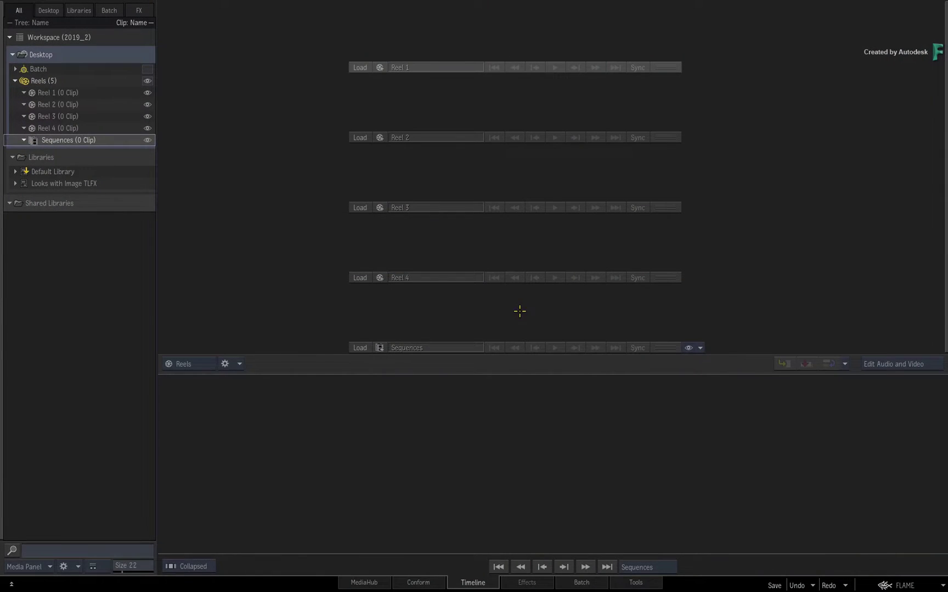
Step: Start loading a new AAF in the Conform view and select Future_Track.aaf in the bookmarked offline_native folder
left_click(431, 581)
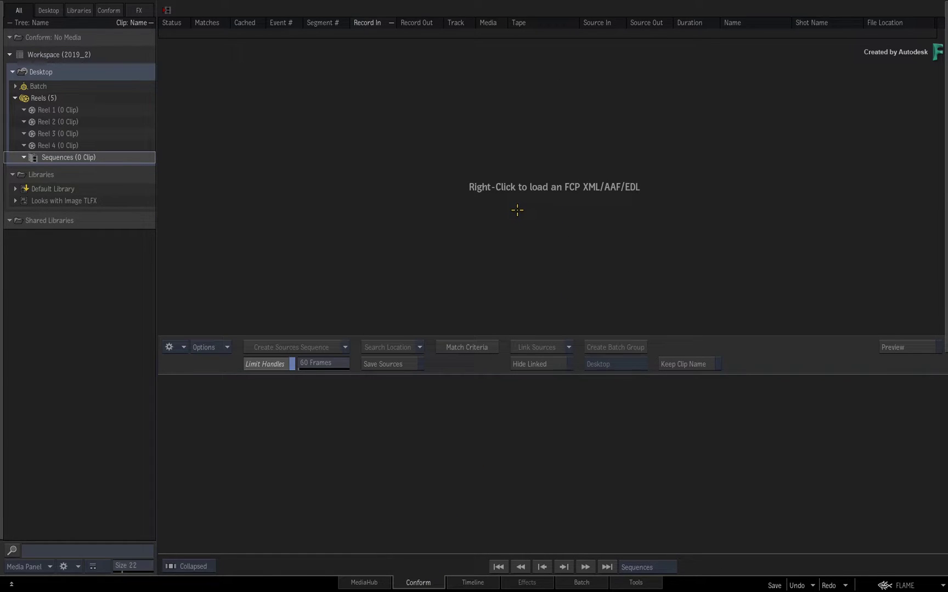
right_click(519, 211)
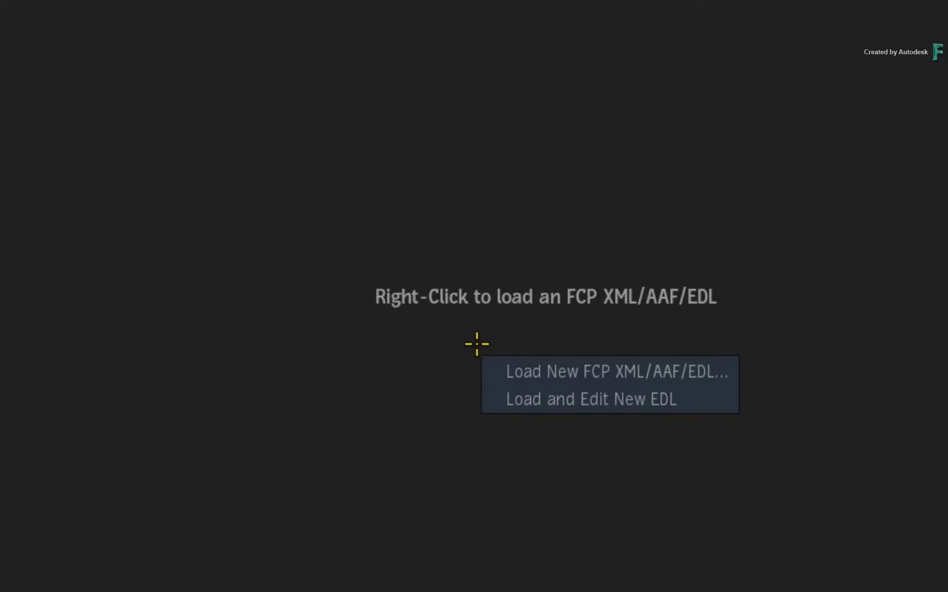
left_click(493, 372)
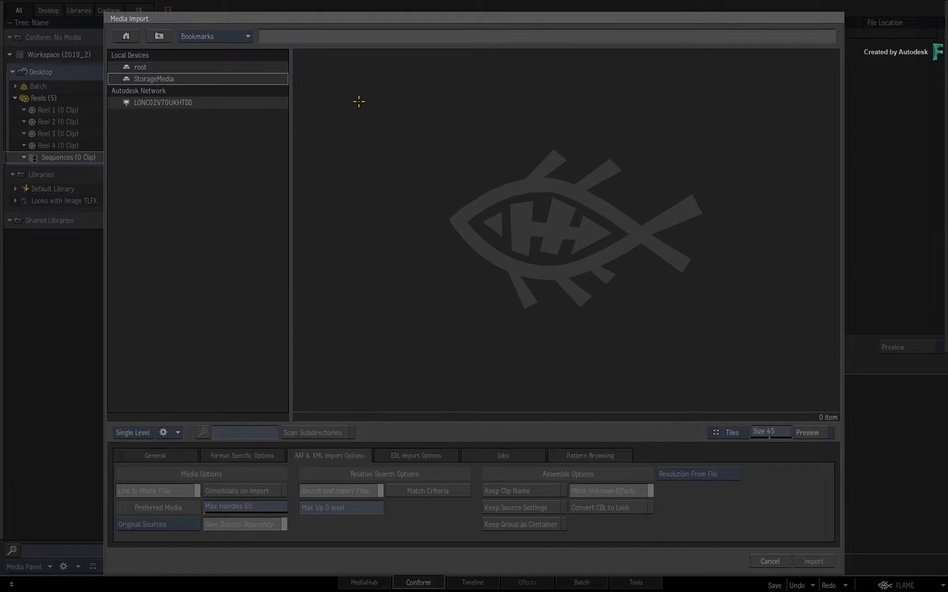
left_click(247, 35)
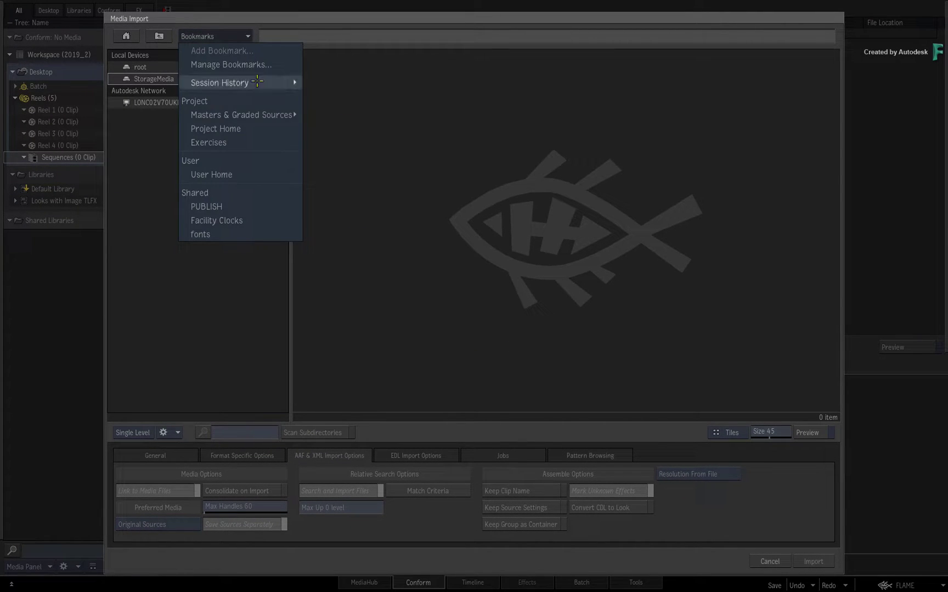
mouse_move(275, 116)
left_click(322, 116)
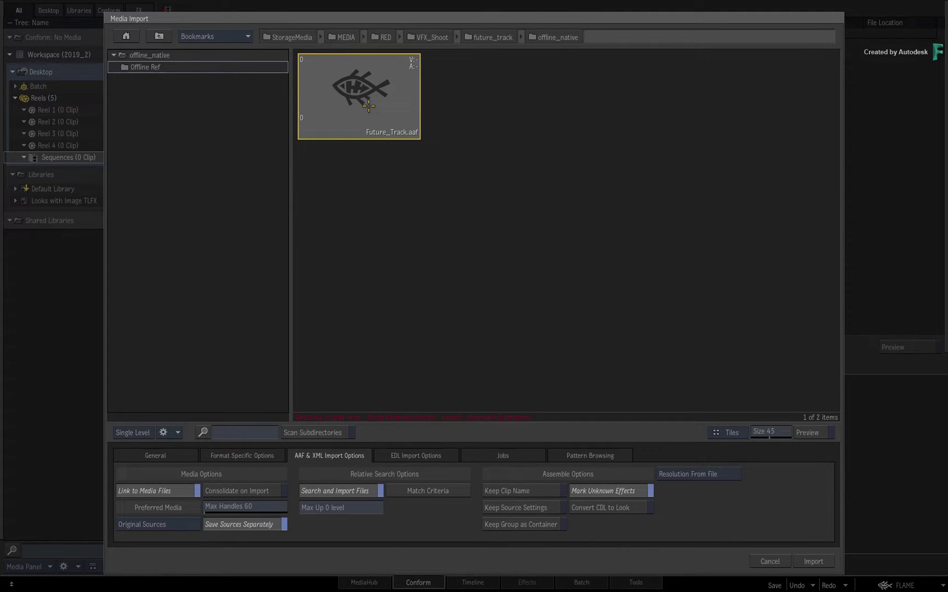
left_click(369, 105)
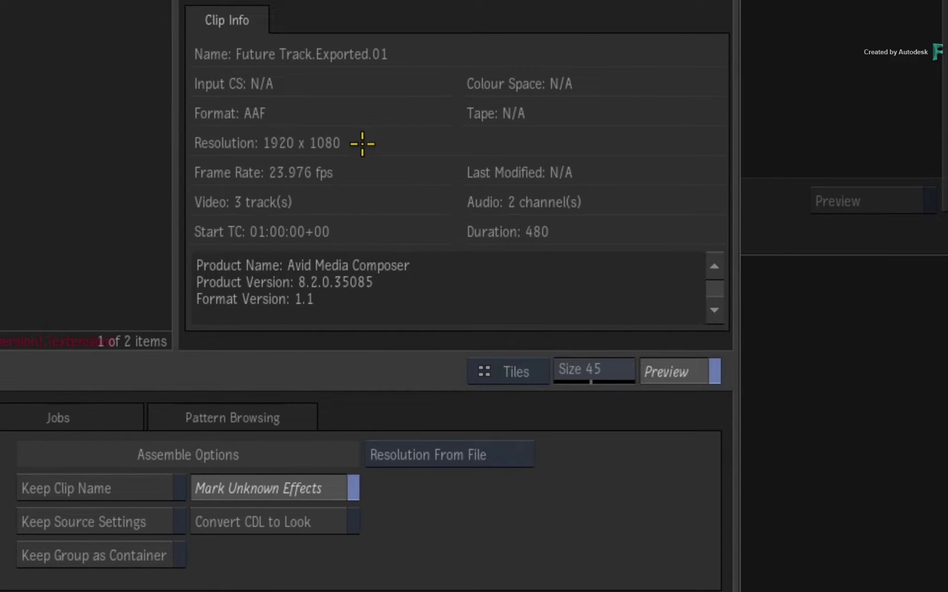
Step: Import Future_Track.aaf with Resolution From File, turning off Search and Import Files and Link to Media Files
left_click(509, 456)
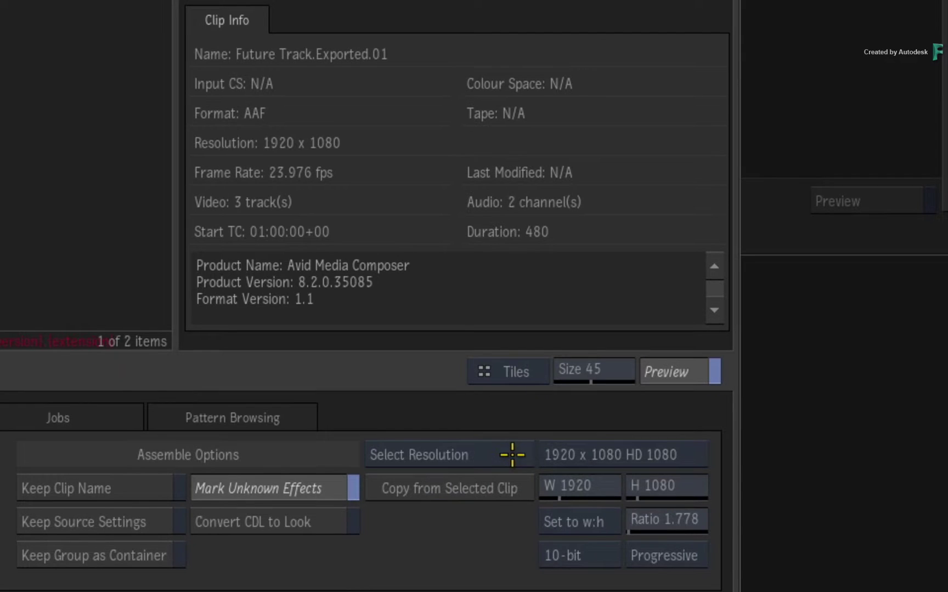
left_click(512, 456)
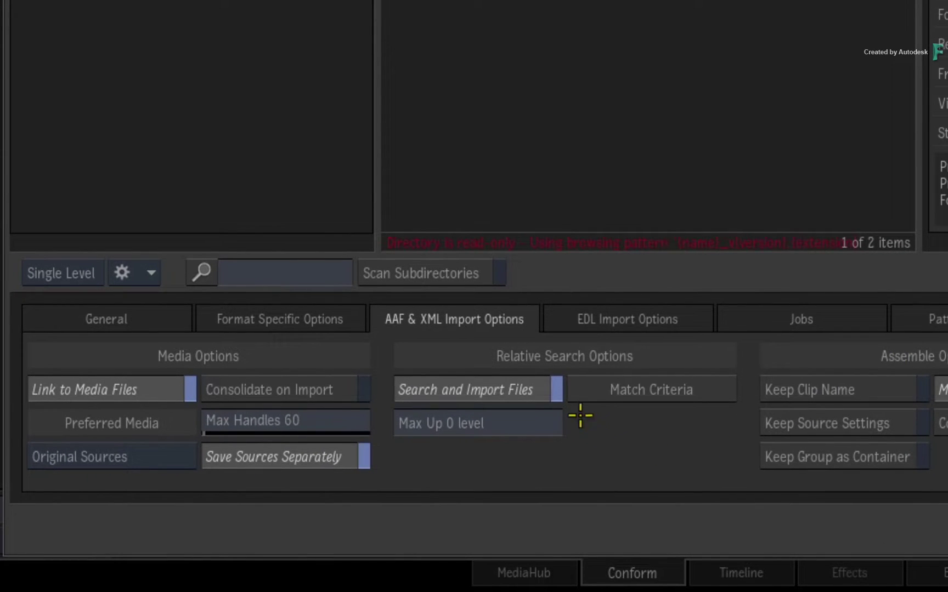
left_click(545, 388)
left_click(153, 388)
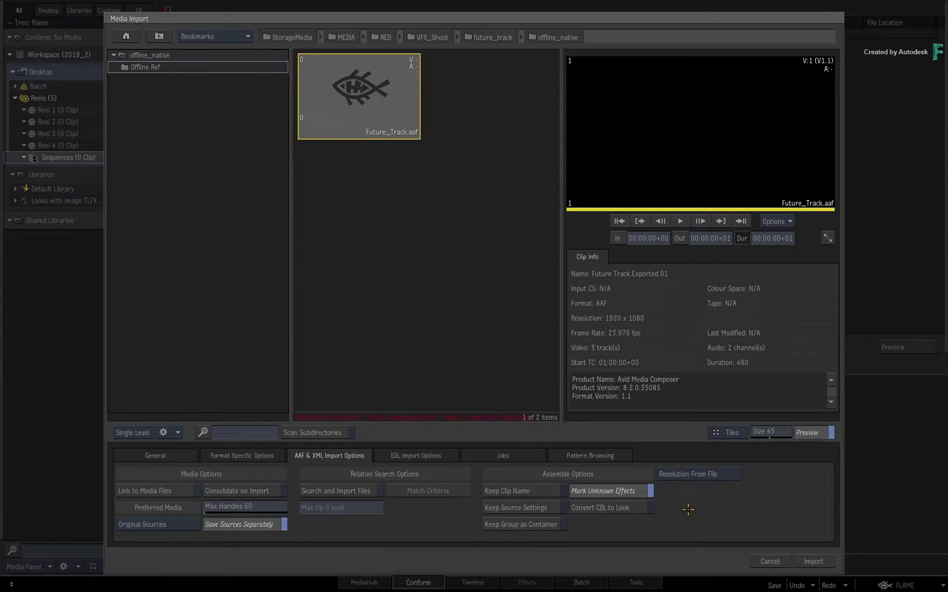
left_click(812, 560)
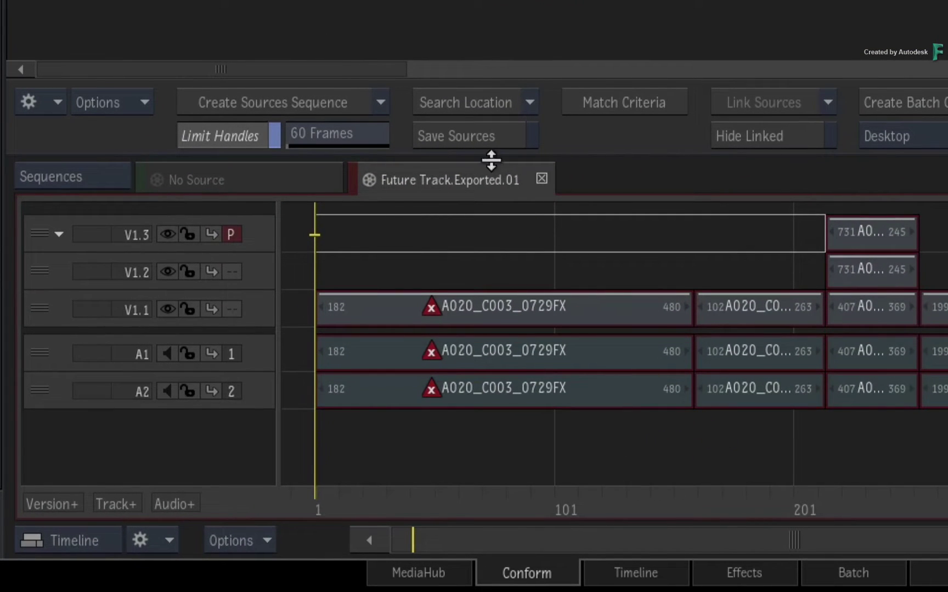
Step: Create a sources sequence from Future Track.Exported.01 with Save Sources enabled and Limit Handles disabled
left_click(494, 136)
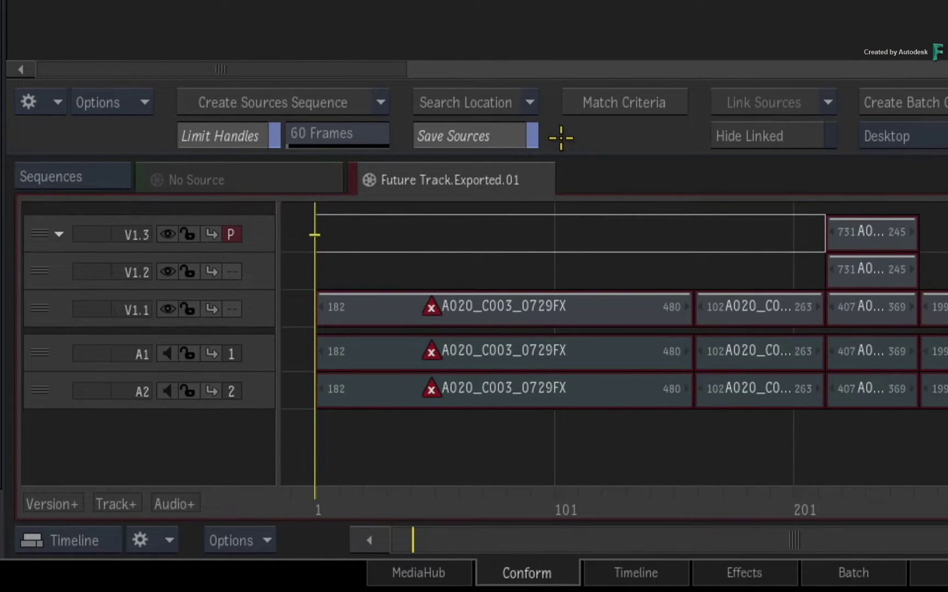
left_click(222, 133)
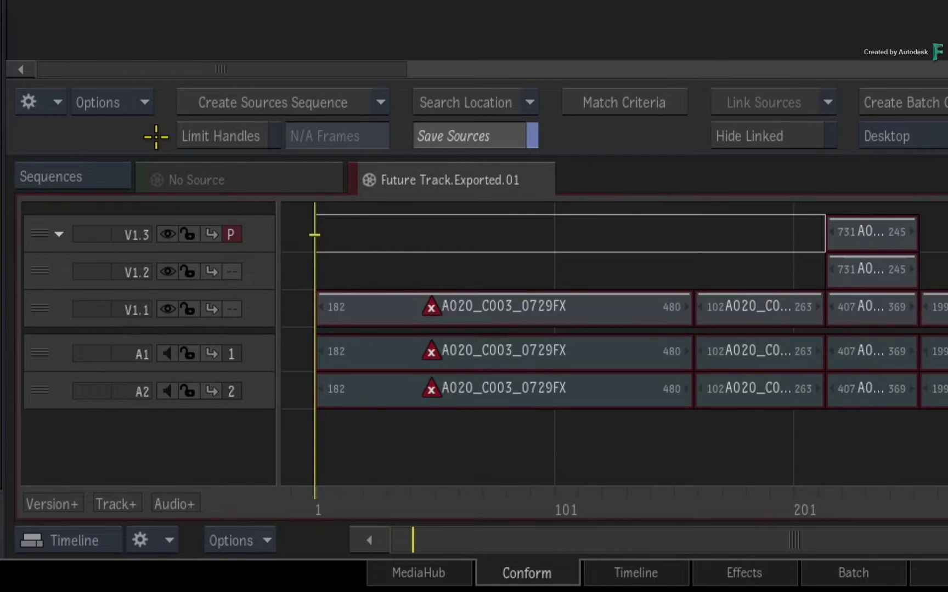
left_click(220, 103)
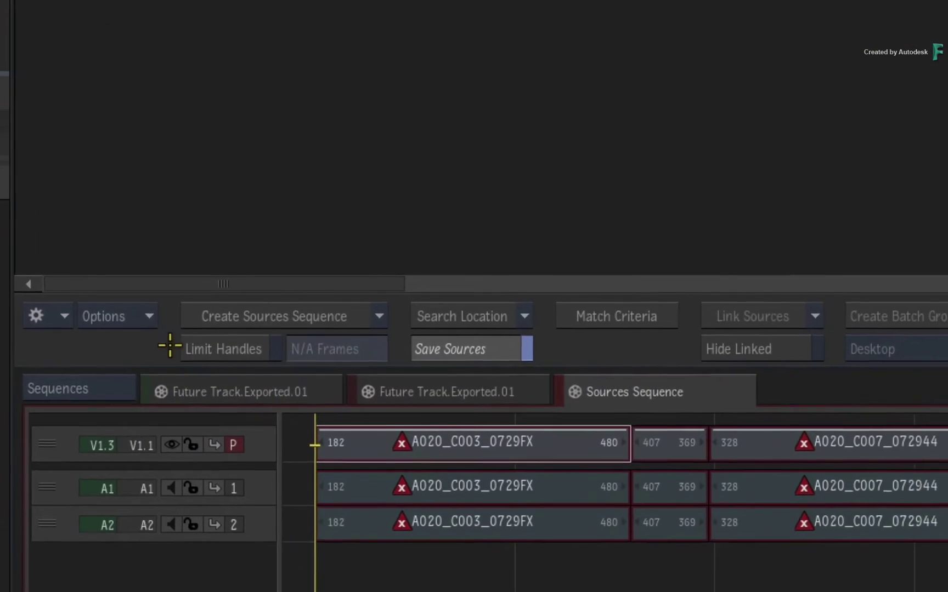
Step: Set the sources sequence sorting to Record Timecode (A-Mode) and update the sources sequence
left_click(226, 347)
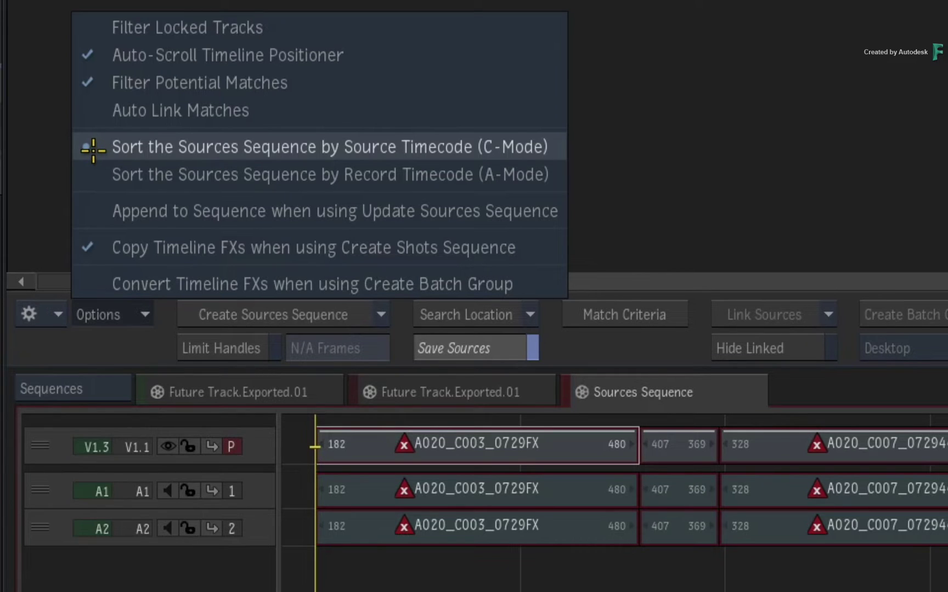
left_click(96, 175)
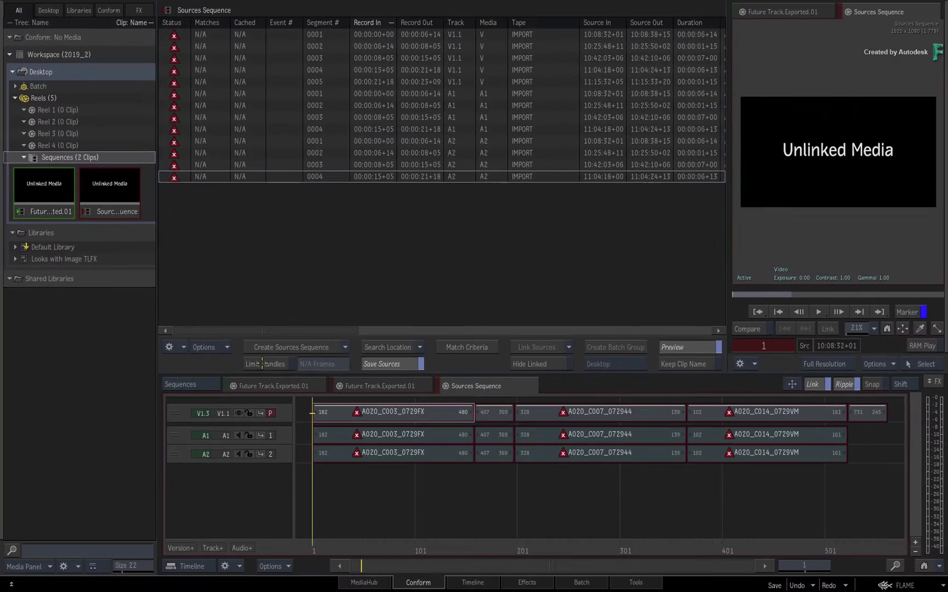
left_click(345, 346)
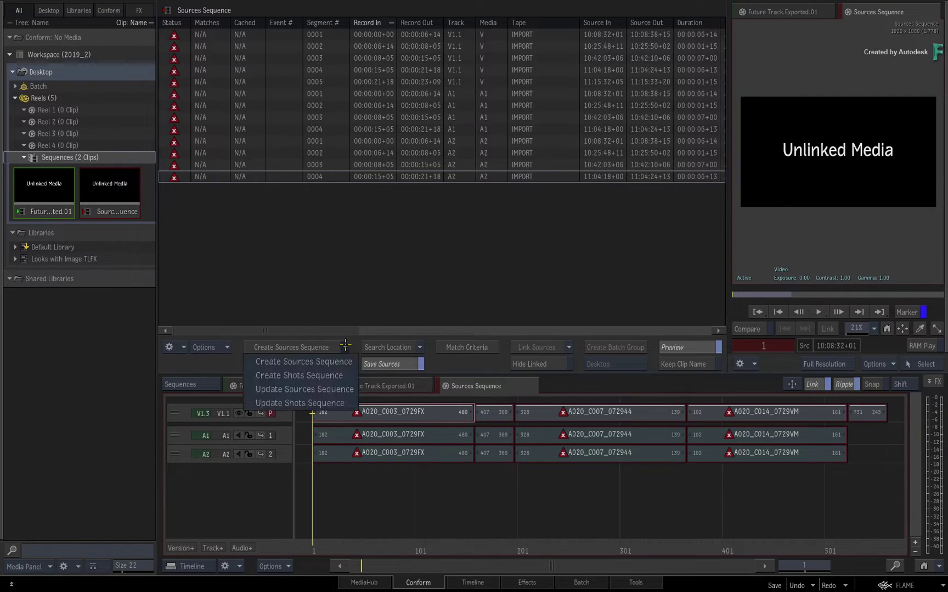
left_click(347, 389)
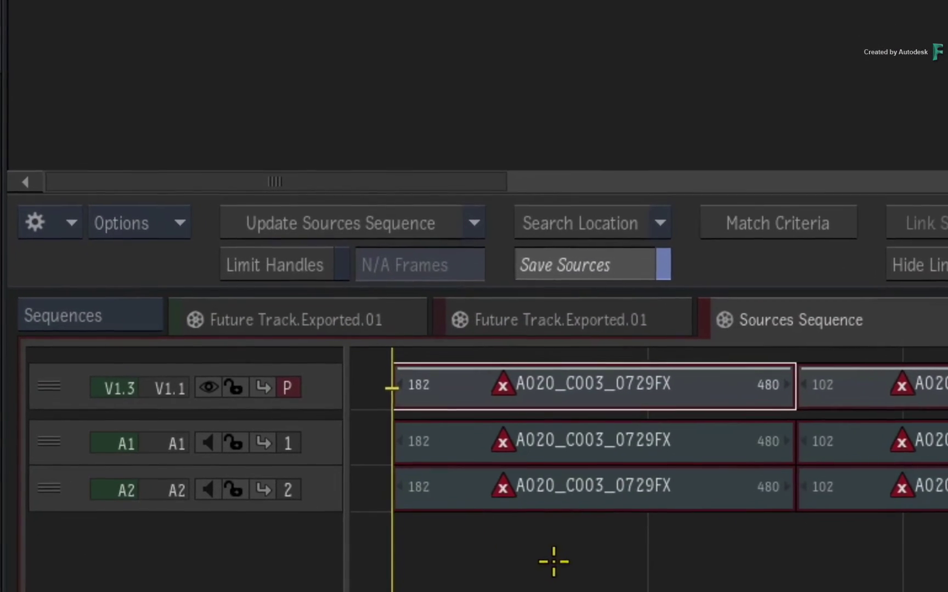
Step: Open the search location for the sources sequence and browse to the bookmarked RED folder in future_track
left_click(596, 223)
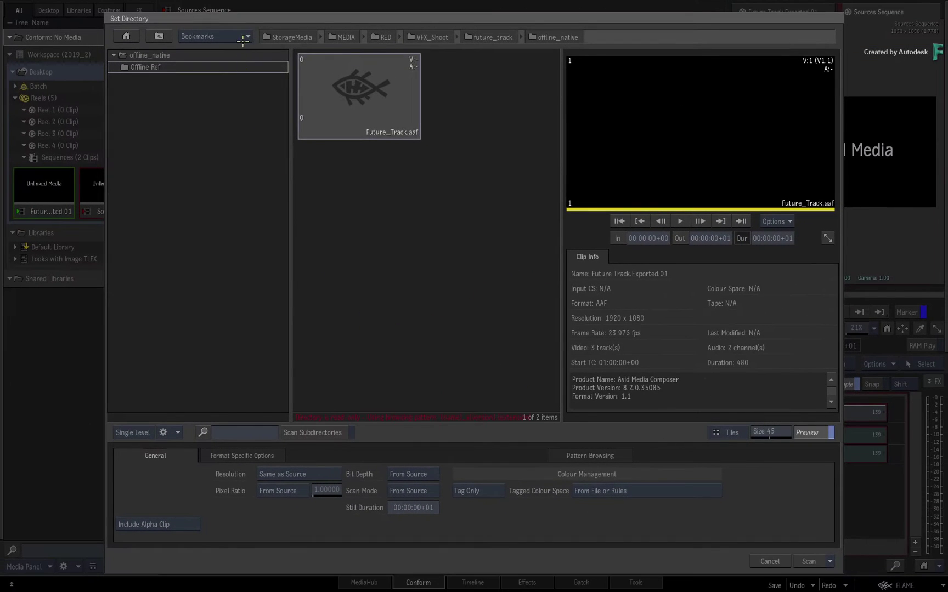
left_click(241, 36)
mouse_move(265, 116)
left_click(339, 129)
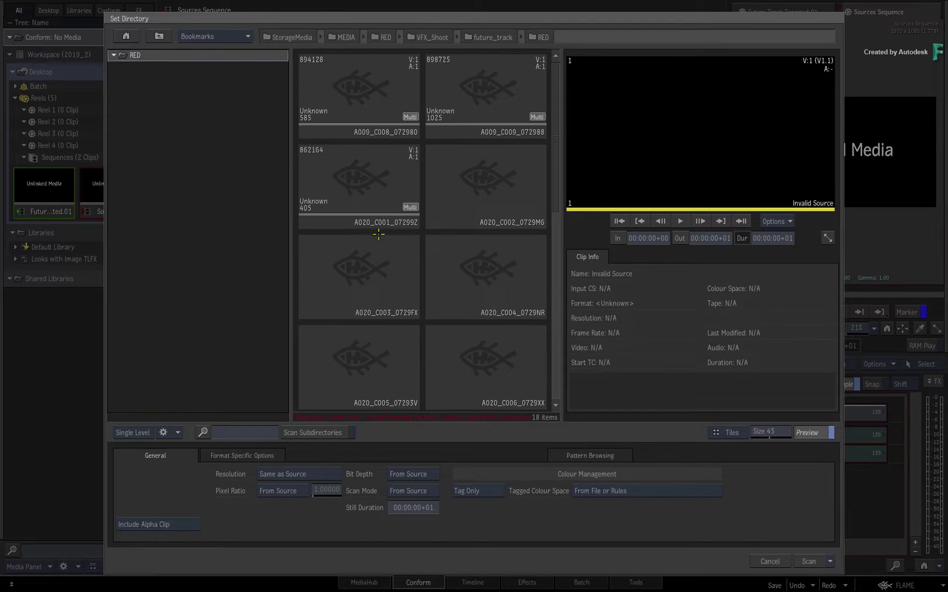
Step: Select clip A020_C001_07299Z and check its format-specific R3D debayering options
left_click(371, 198)
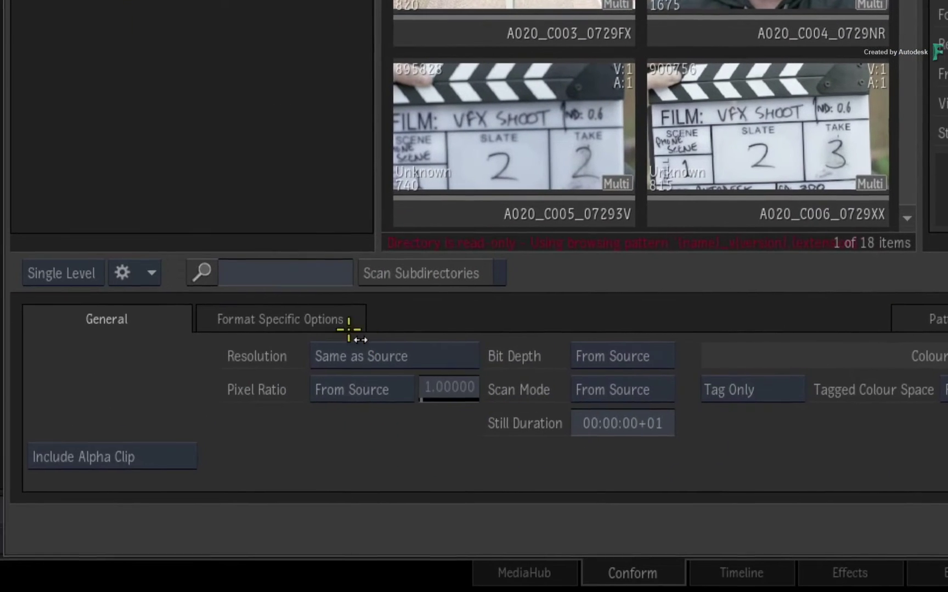
left_click(297, 329)
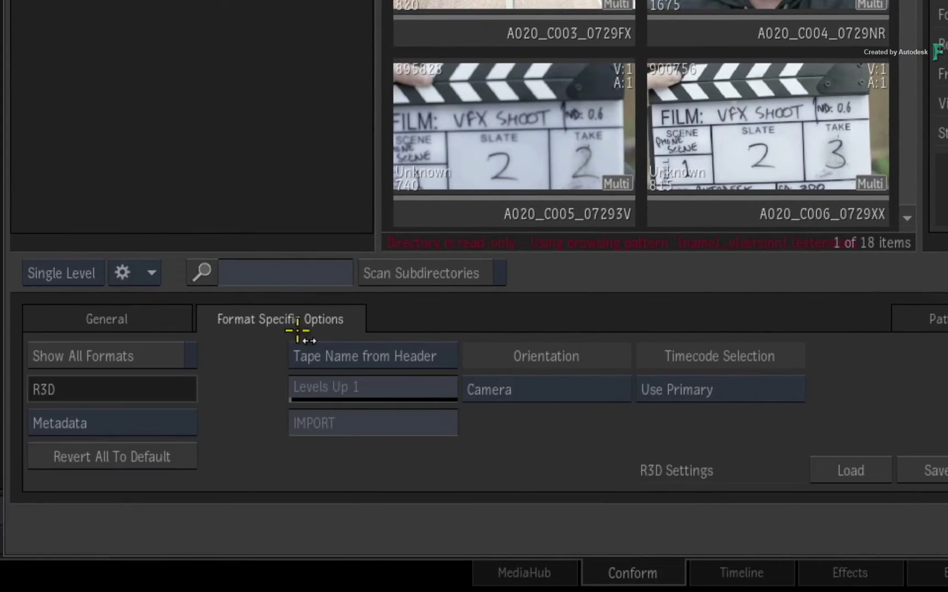
left_click(99, 422)
left_click(106, 393)
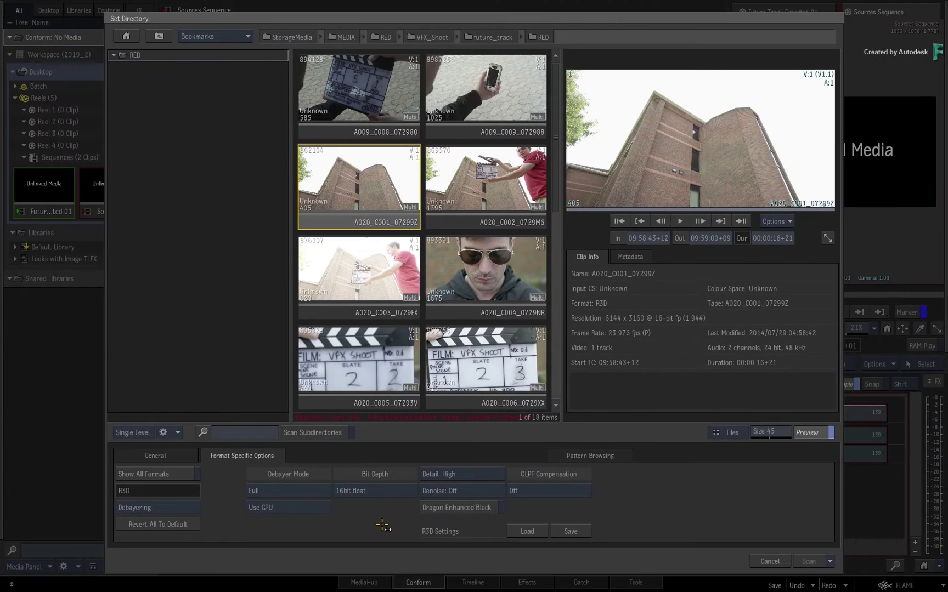
Step: Set the RED folder as the search directory and scan it for source media
left_click(216, 56)
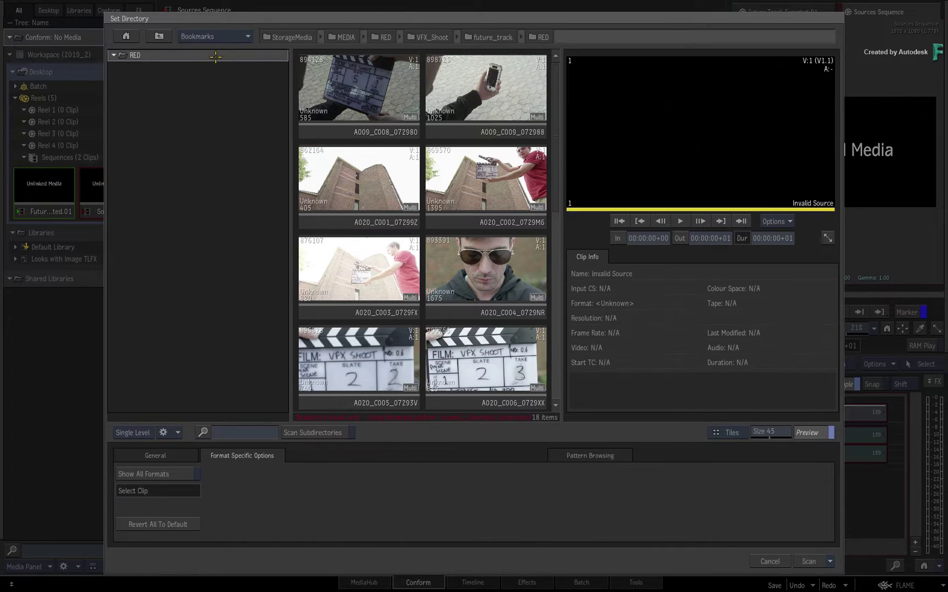
left_click(810, 560)
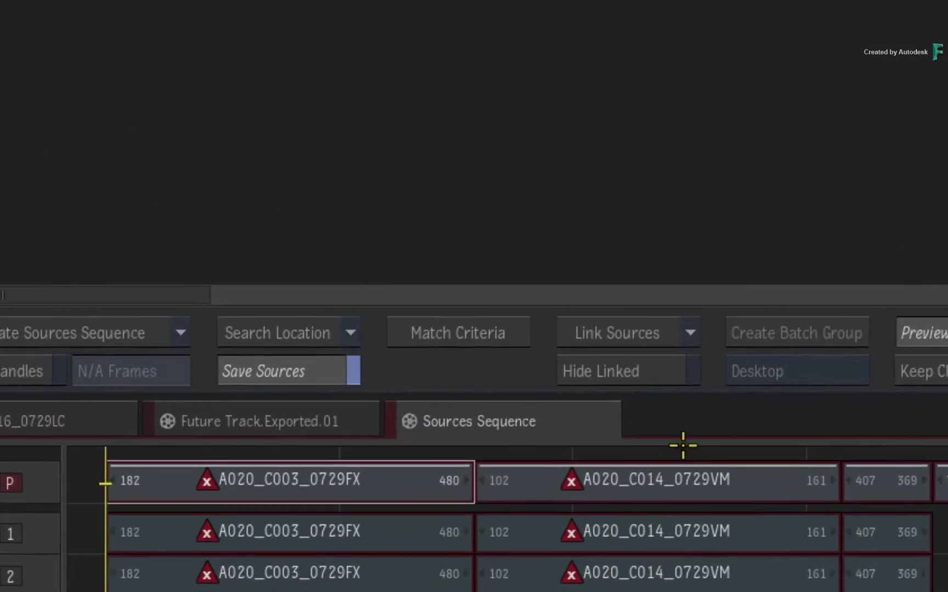
Step: Review the match criteria and link the matched RED media to the Sources Sequence
left_click(428, 333)
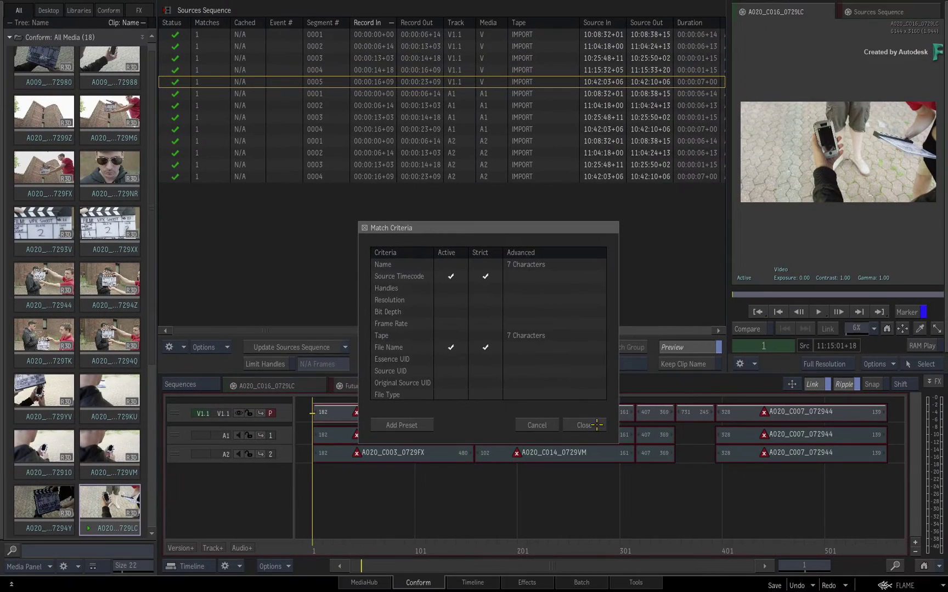
left_click(783, 518)
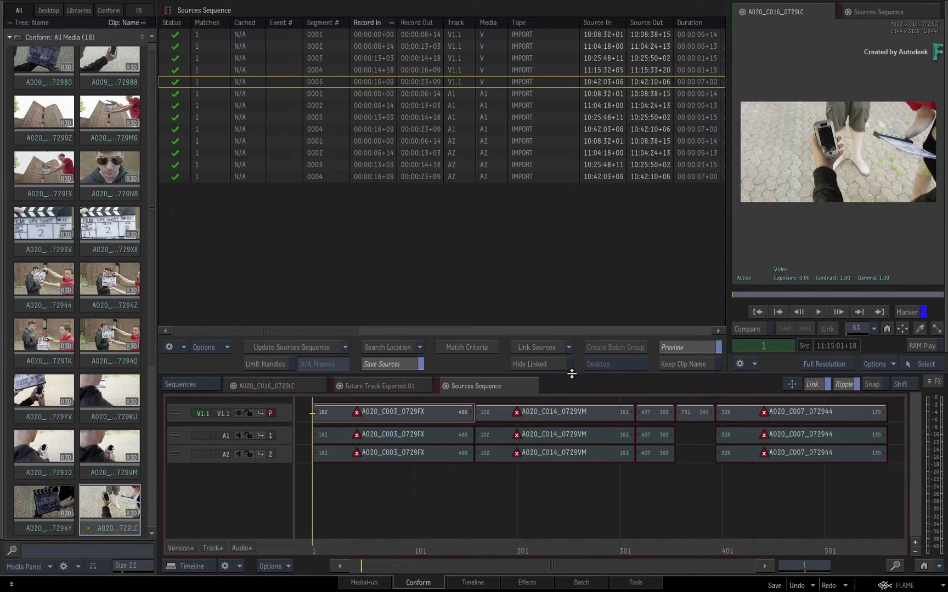
left_click(535, 348)
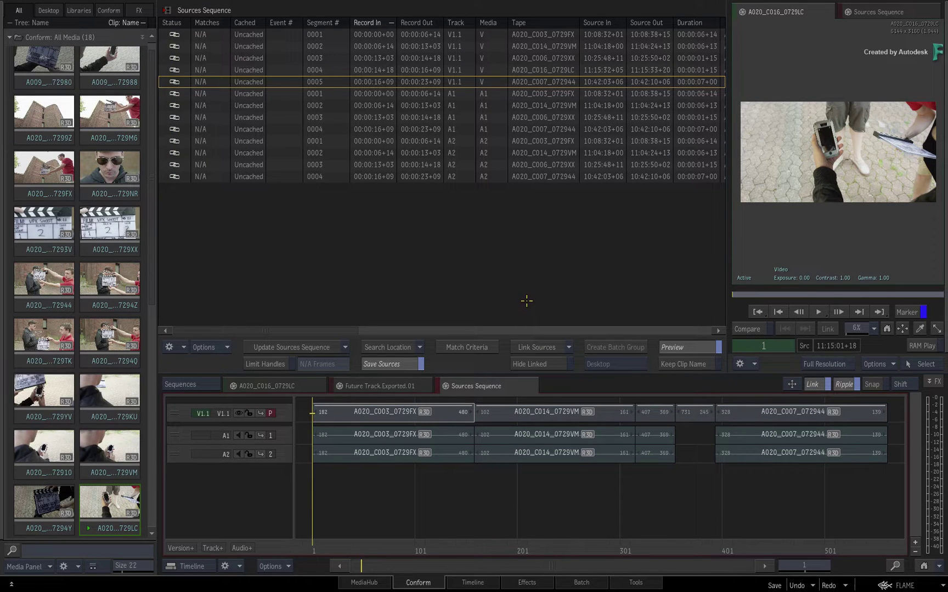
Step: Switch to the Timeline view and scrub through the Sources Sequence and Future Track.Exported.01 to compare their linked shots
left_click(491, 576)
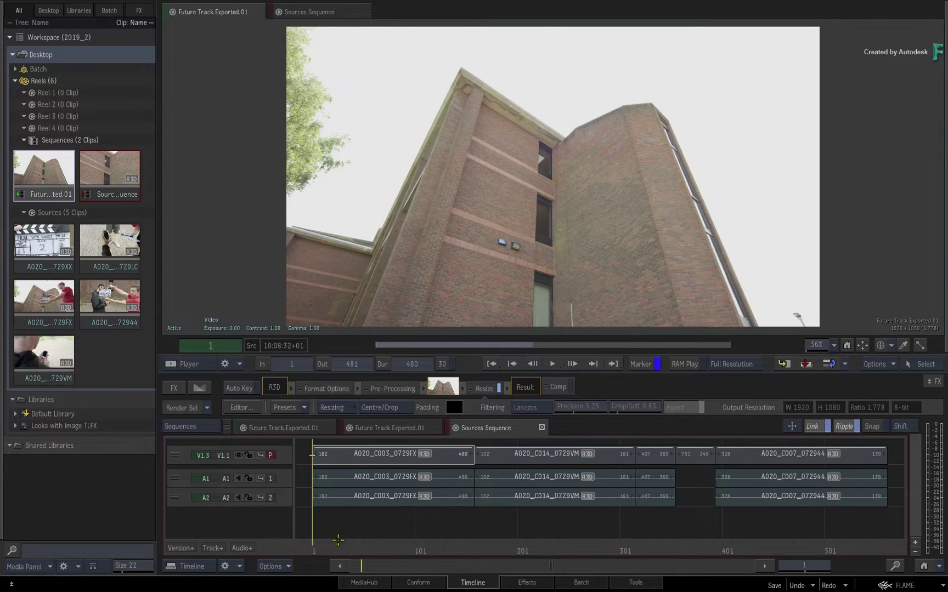
left_click_drag(346, 546, 448, 547)
left_click(405, 429)
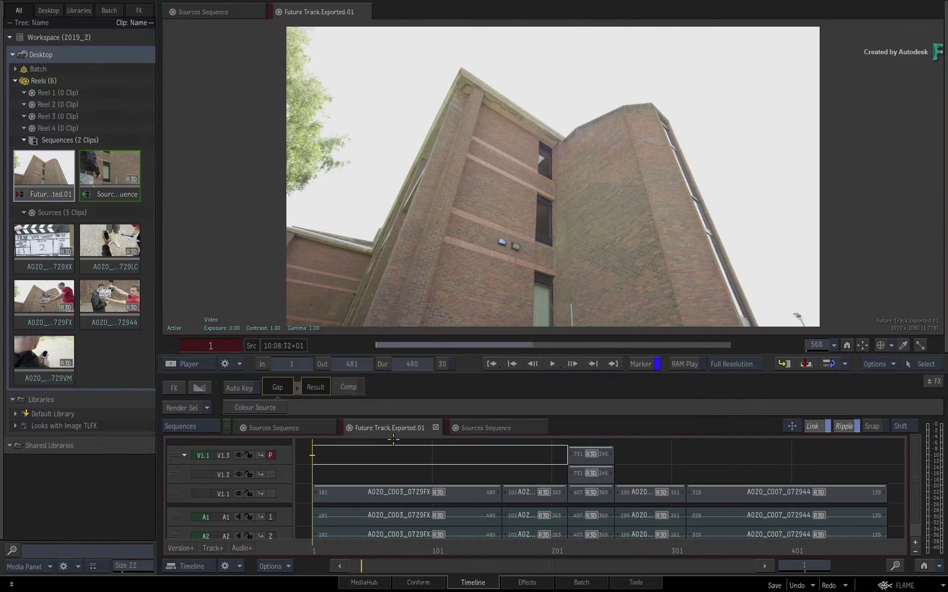
left_click_drag(345, 553, 373, 551)
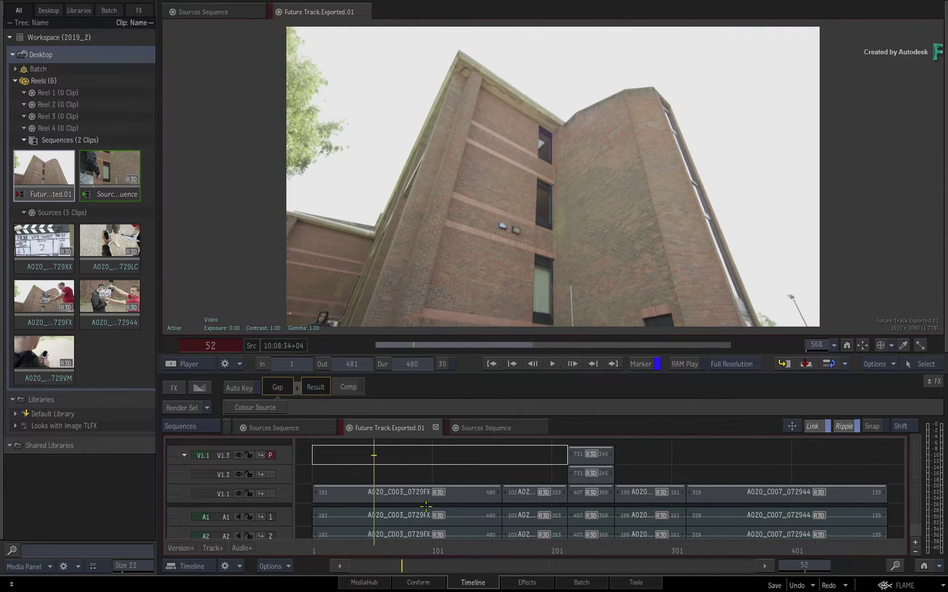
left_click(516, 426)
left_click_drag(438, 550, 380, 539)
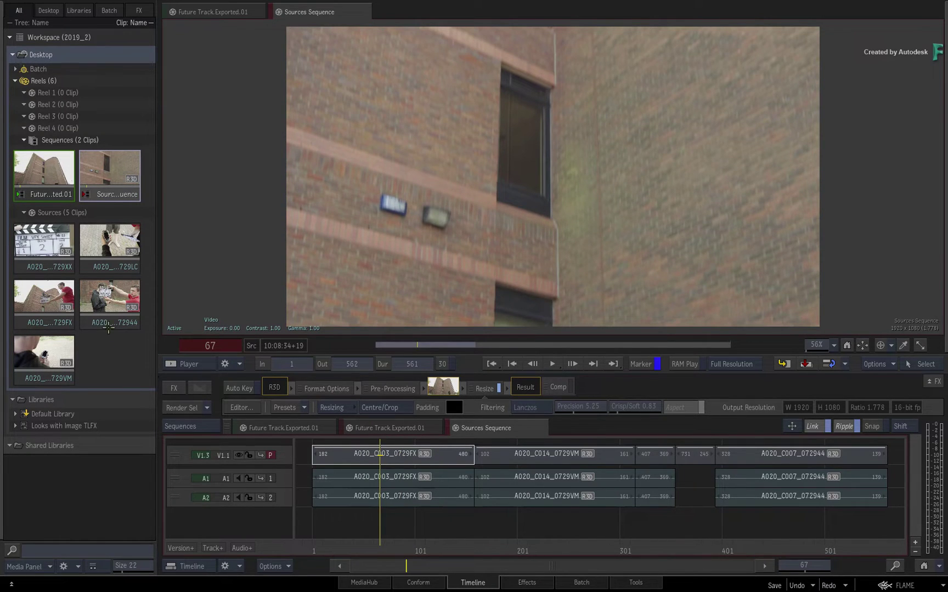
Step: View the source clip A020_C006_0729XX from the Sources reel in the player
double_click(46, 241)
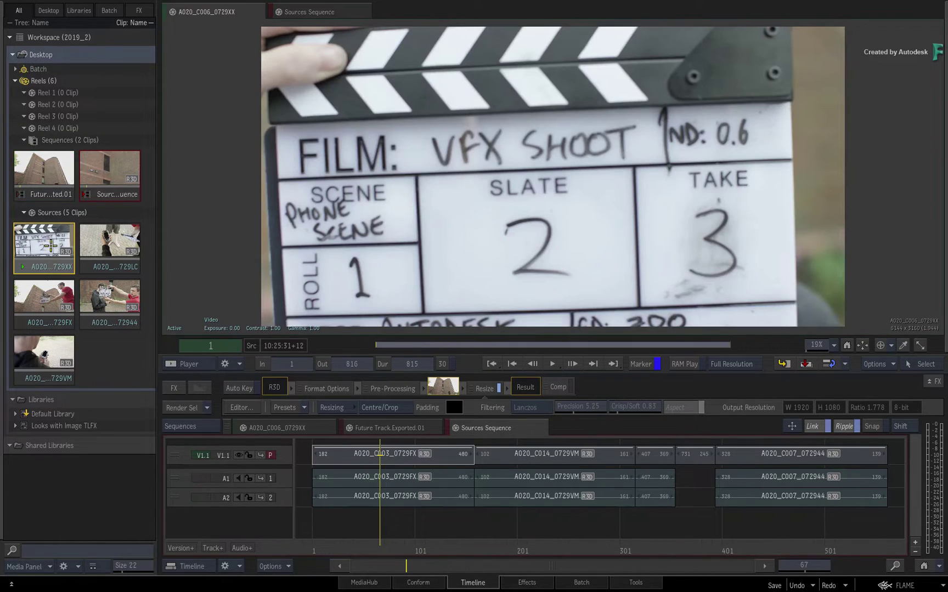
left_click(533, 213)
left_click(535, 214, "alt")
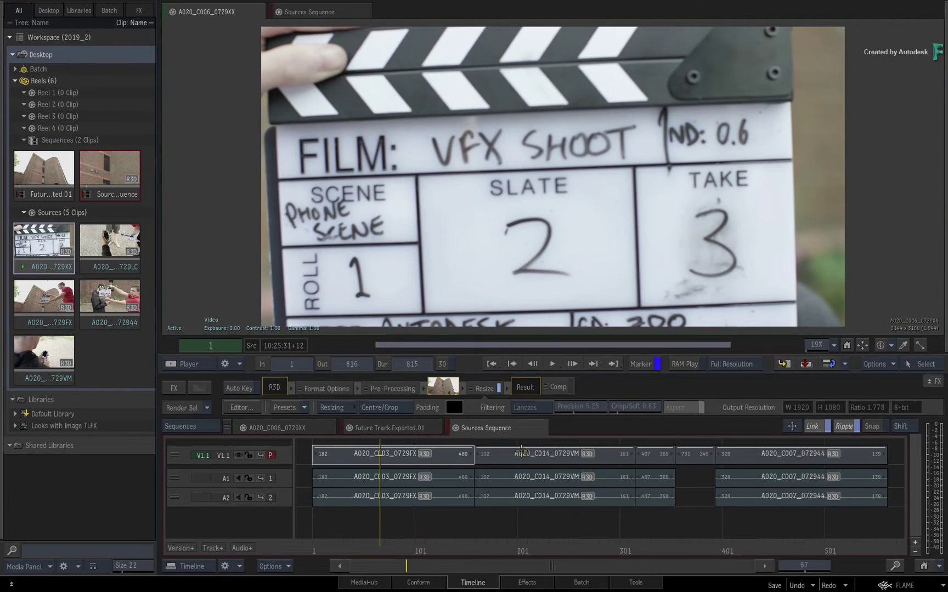
Step: Select segment A020_C014_0729VM in the Sources Sequence and scrub to frame 158 at the end of the first shot
left_click(521, 451)
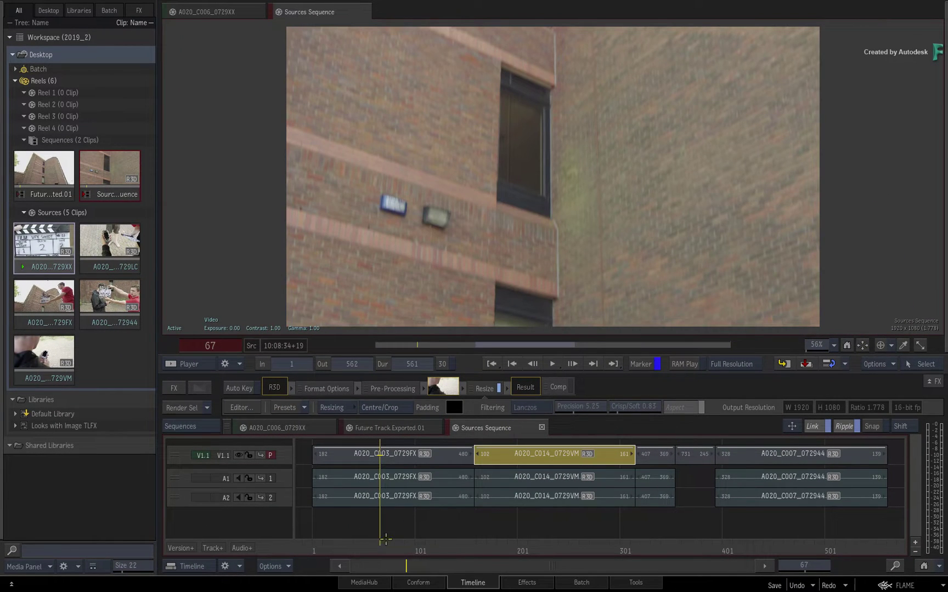
left_click_drag(392, 547, 478, 514)
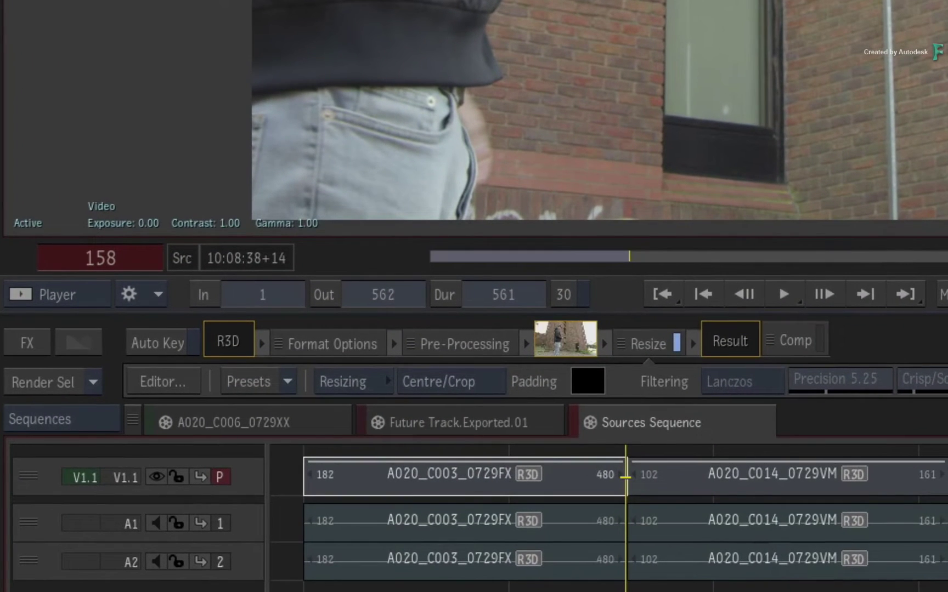
Step: Select all the video segments in the Sources Sequence and set their Resize fit method to Crop Edges
left_click(561, 485)
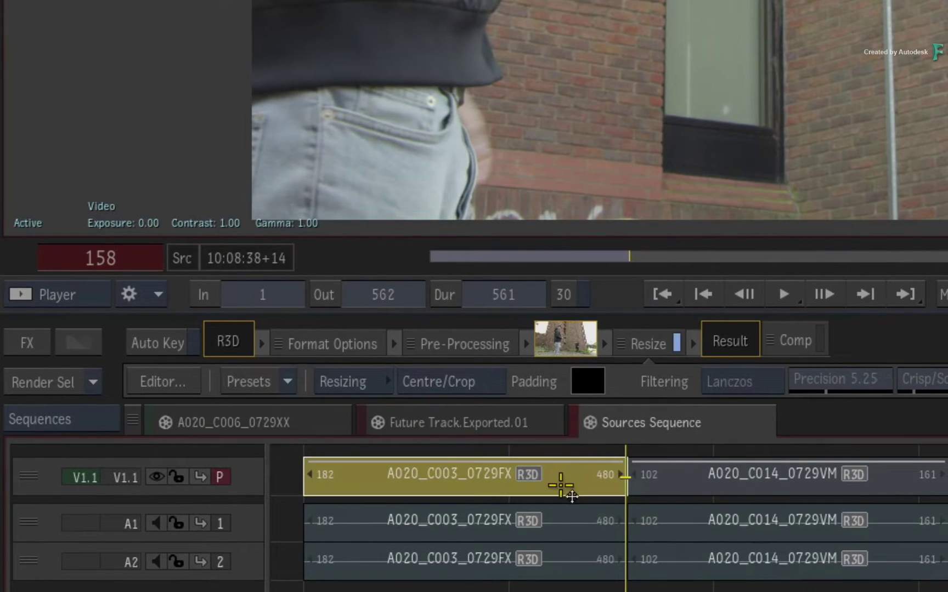
left_click(631, 344)
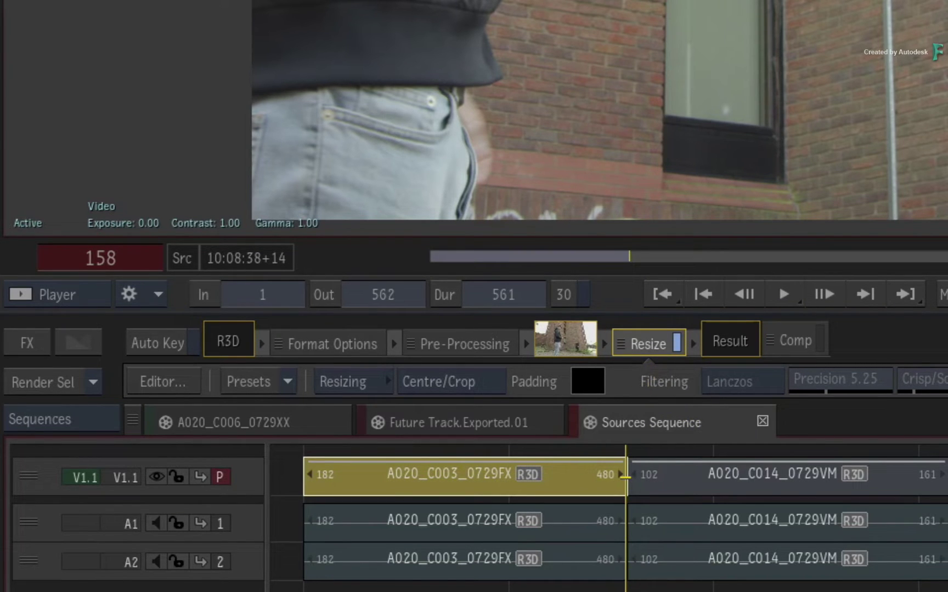
key("j")
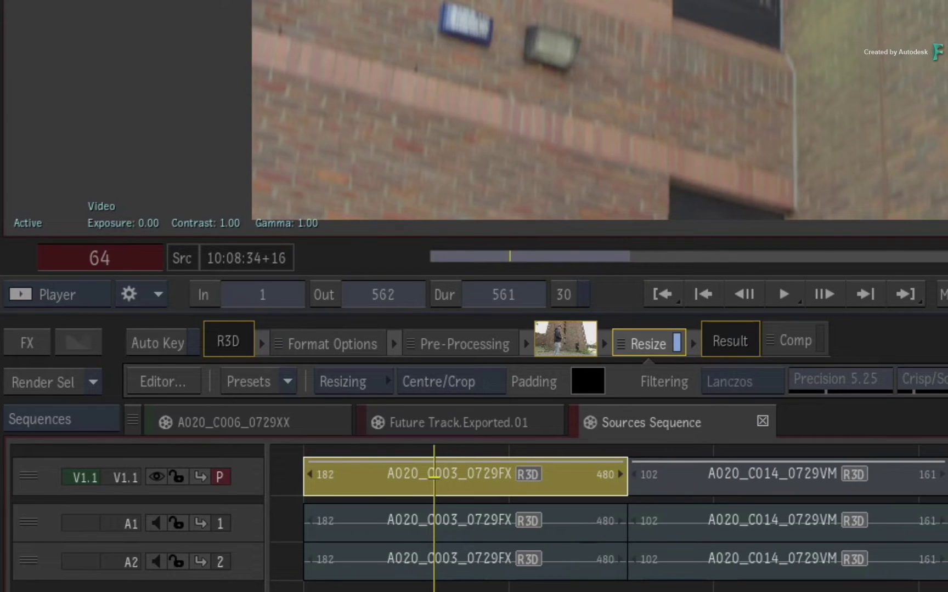
left_click(785, 475, "ctrl")
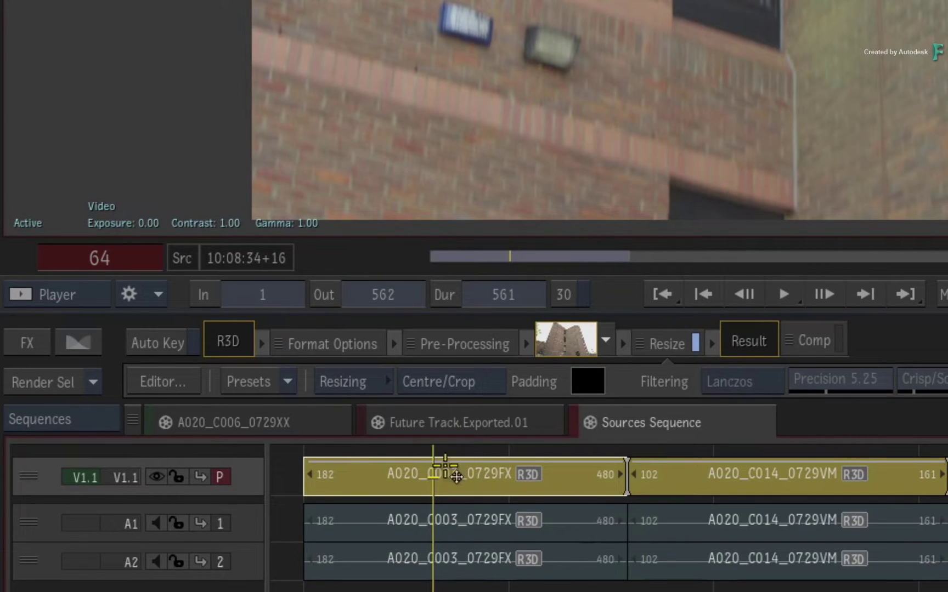
left_click(353, 382)
left_click(363, 410)
left_click(351, 382)
left_click(378, 356)
left_click(469, 382)
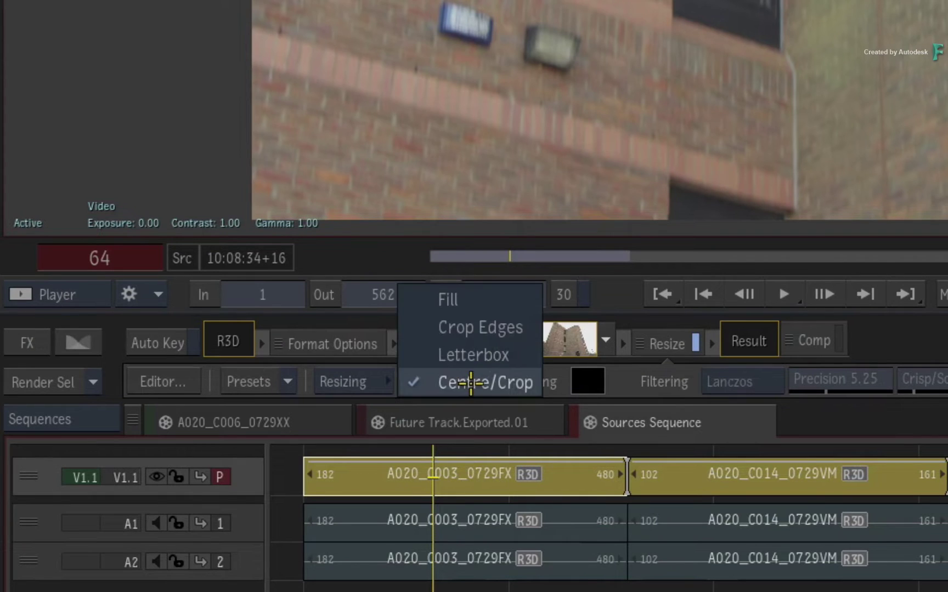
left_click(483, 328)
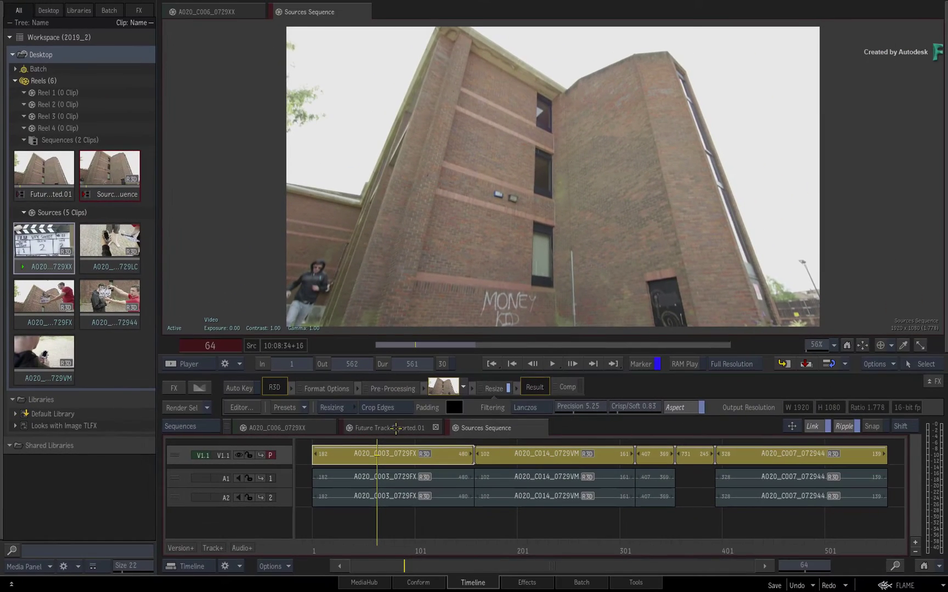
Step: Set the Resize fit method of all segments in Future Track.Exported.01 to Crop Edges, and clear the selection
left_click(472, 423)
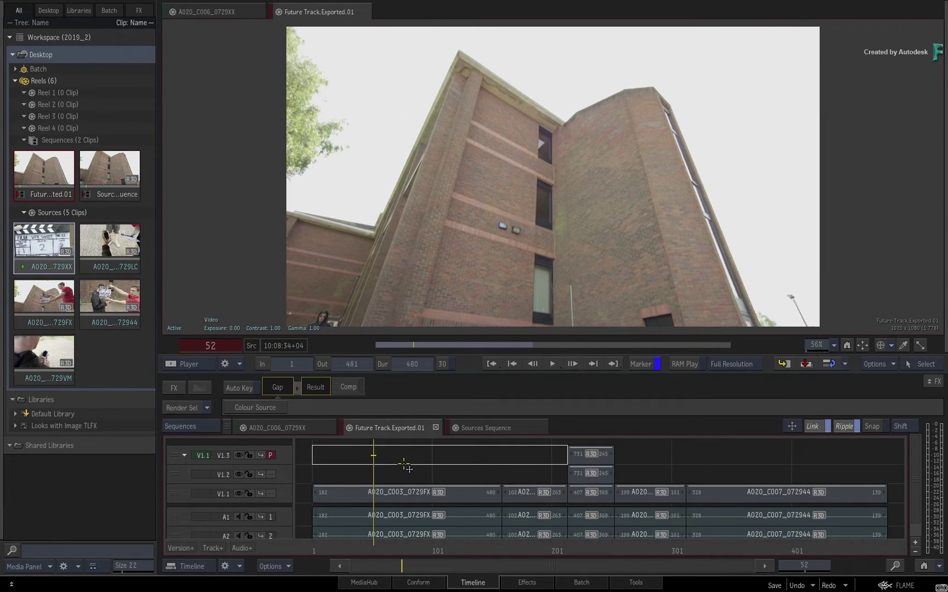
left_click_drag(404, 466, 404, 482)
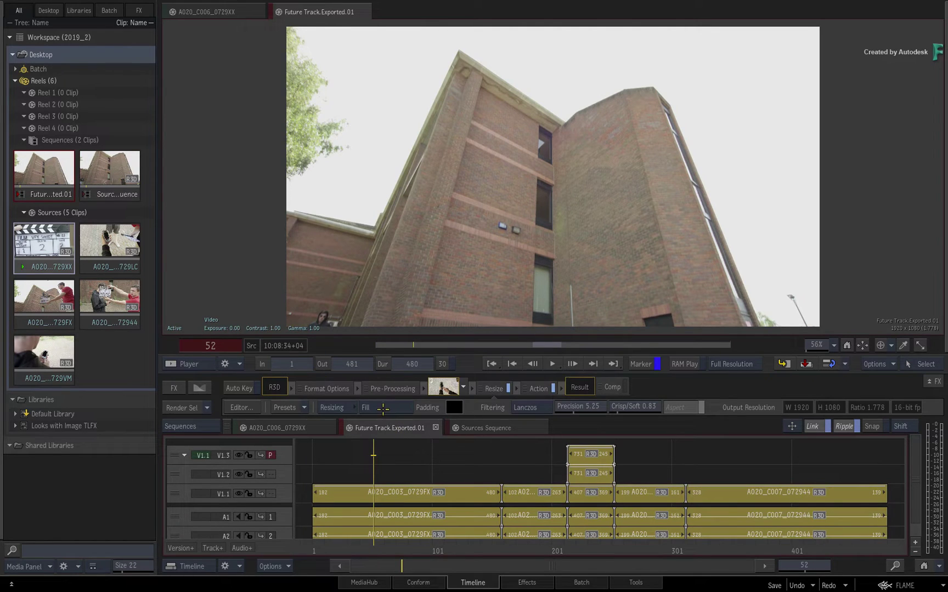
left_click(367, 408)
left_click(383, 419)
left_click(414, 444)
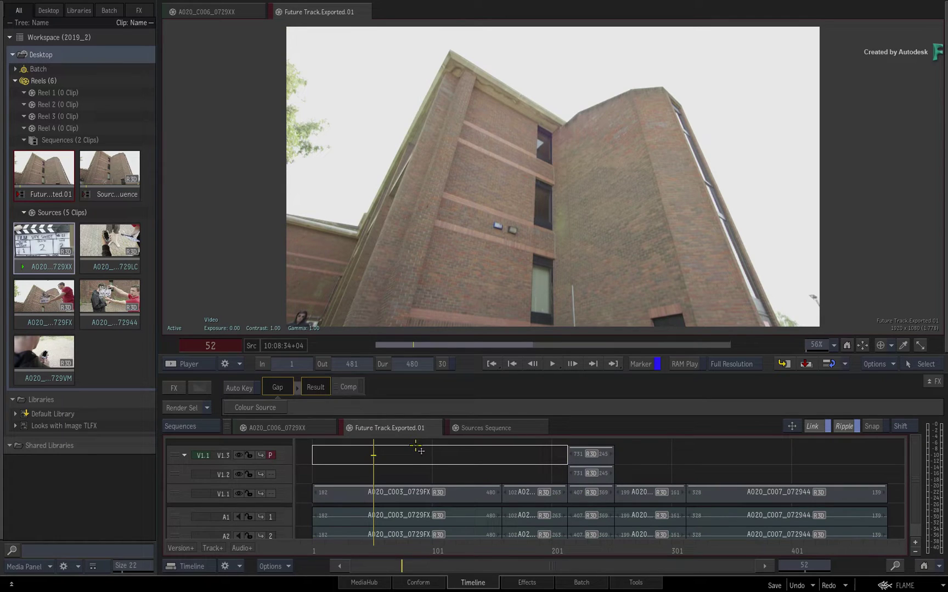
Step: Return to the Sources Sequence and scrub through the first shot to frame 139 to check its framing
left_click(510, 427)
left_click(446, 526)
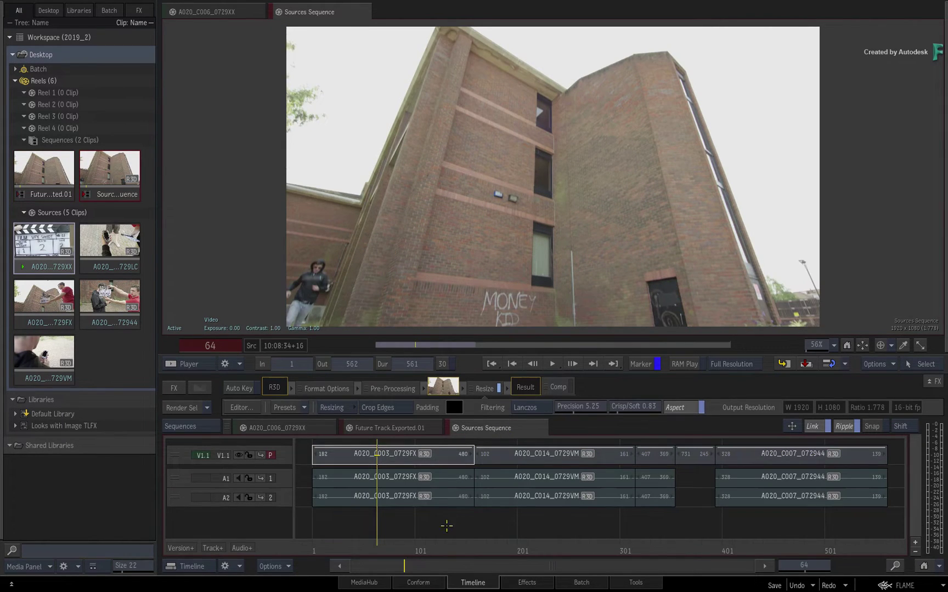
left_click_drag(389, 548, 454, 537)
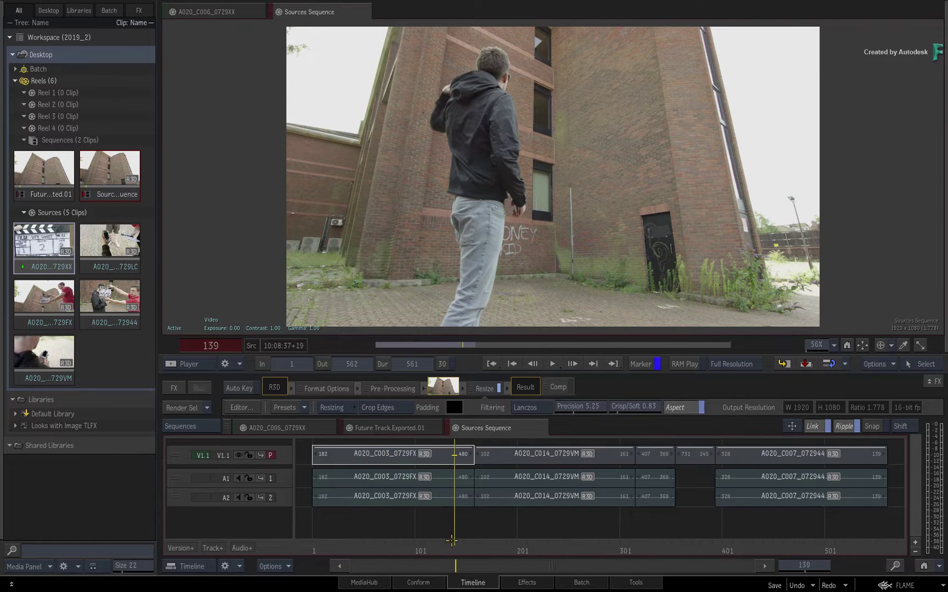
Step: Create source segment connections for all video segments of the Sources Sequence, with Affect Sequences Reel Only disabled
left_click(439, 459)
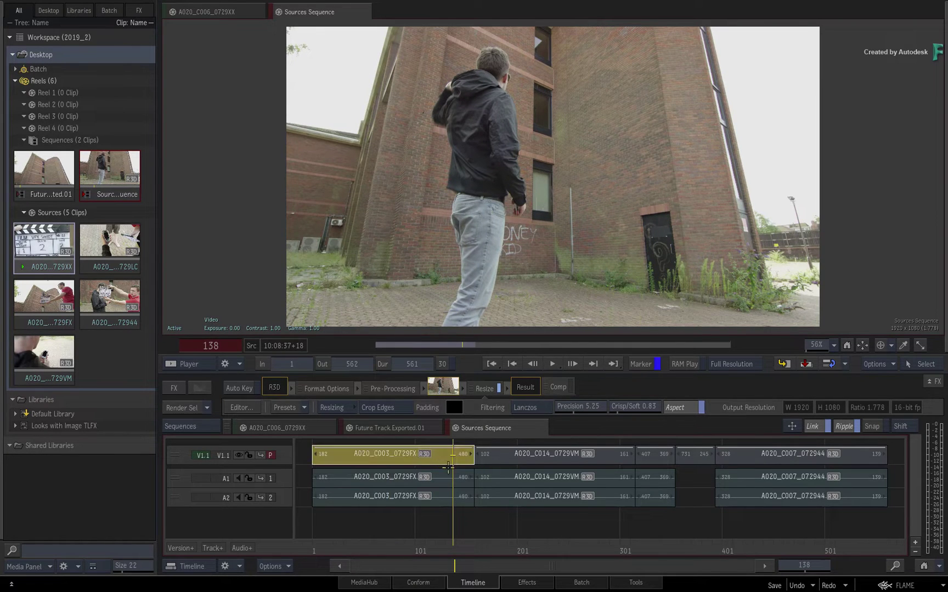
left_click(778, 460, "shift")
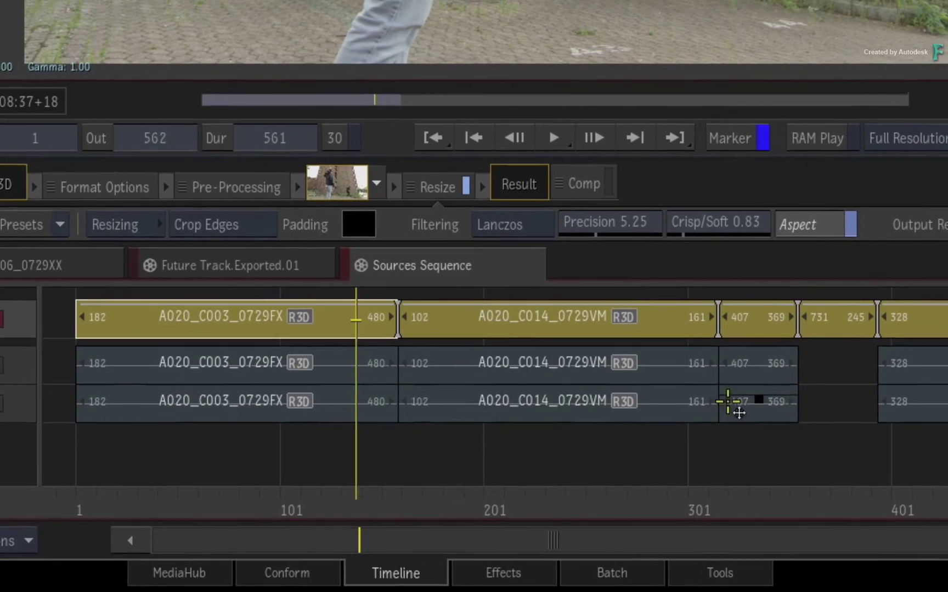
right_click(455, 327)
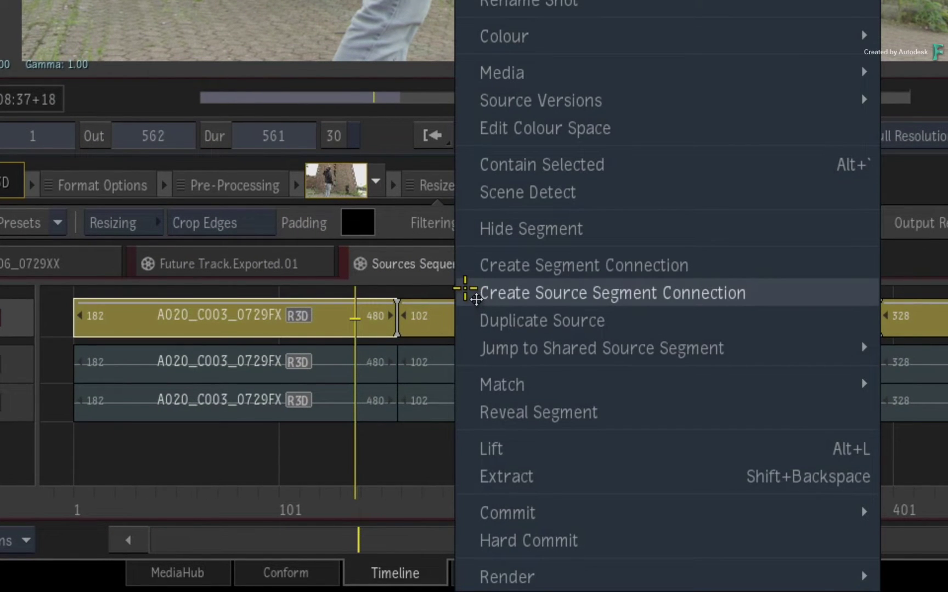
left_click(480, 300)
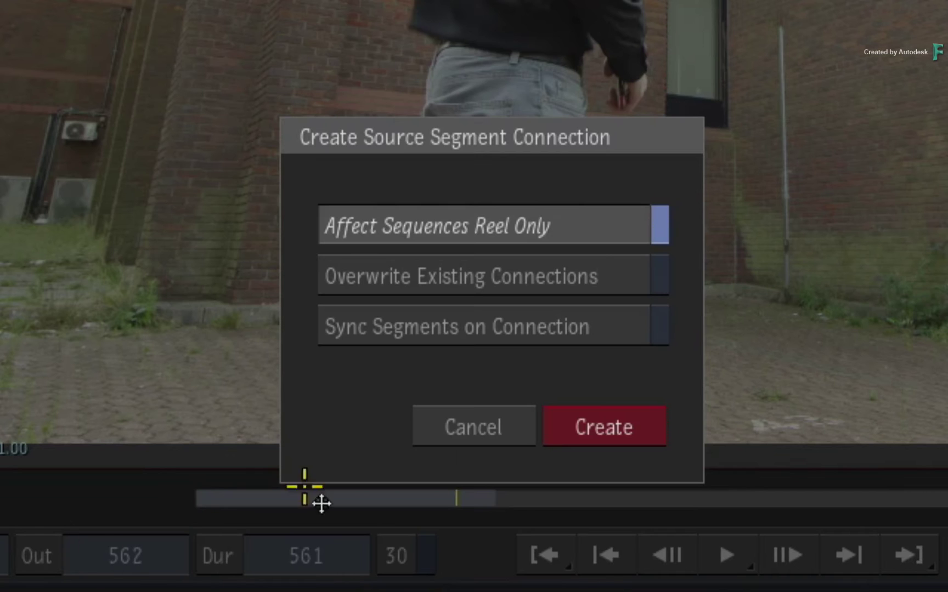
left_click(614, 222)
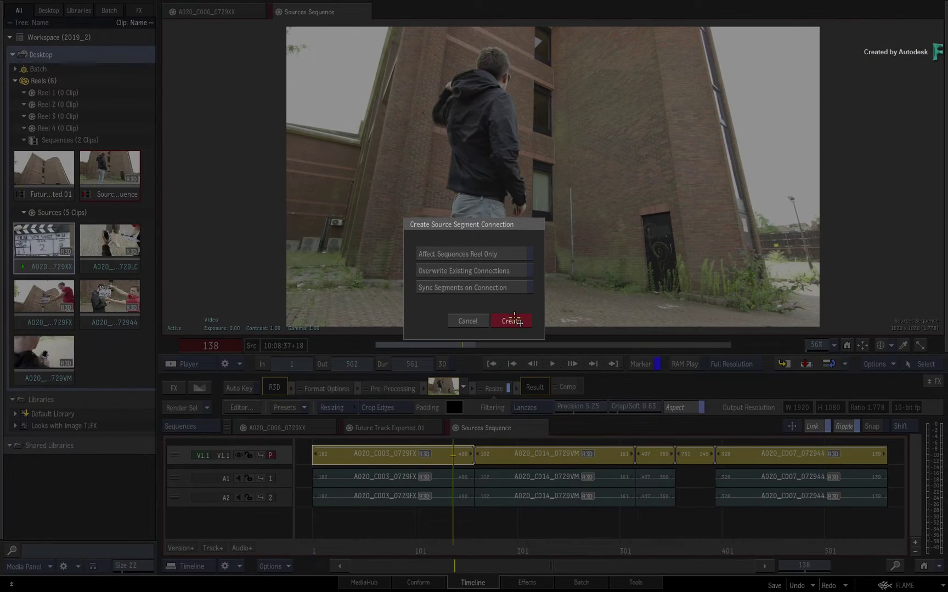
left_click(513, 321)
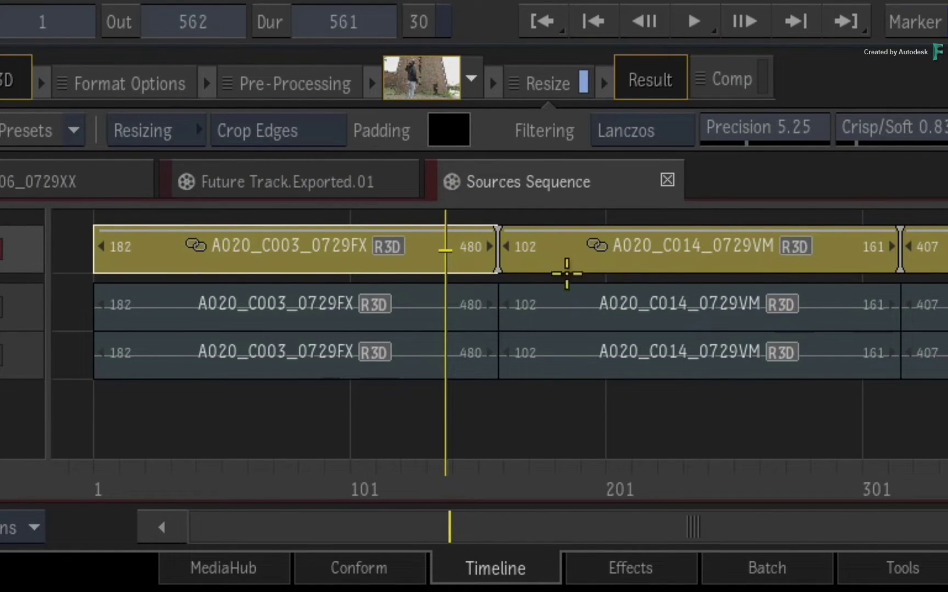
Step: Examine the source connections on the V1.1 segments of Future Track.Exported.01, selecting A020_C003_0729FX
left_click(333, 187)
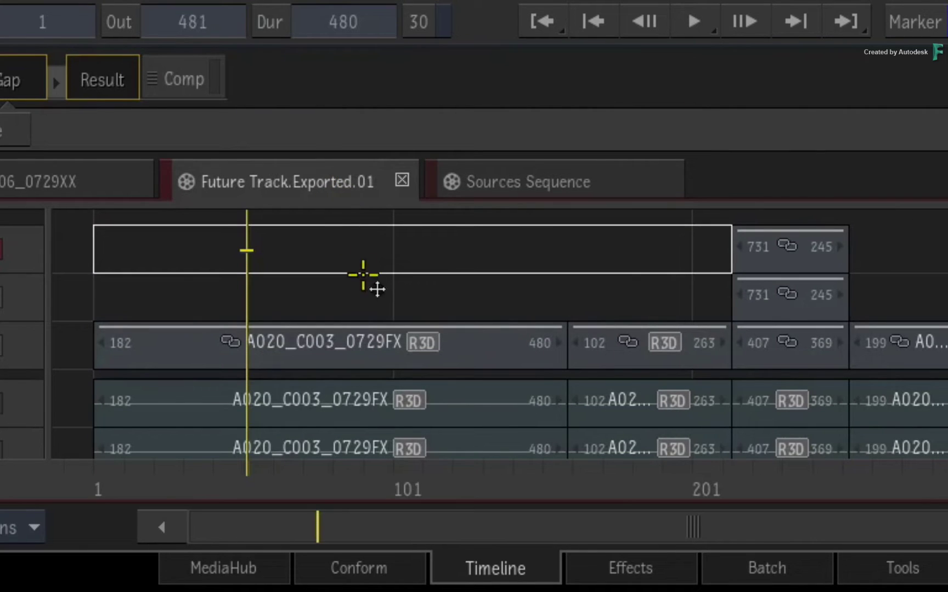
left_click(439, 360)
left_click(615, 356)
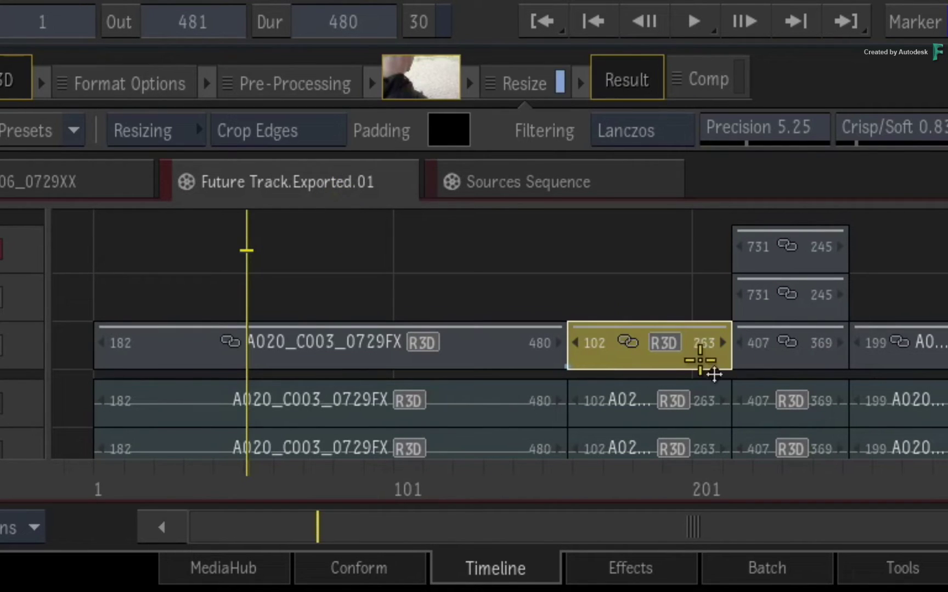
left_click(478, 347)
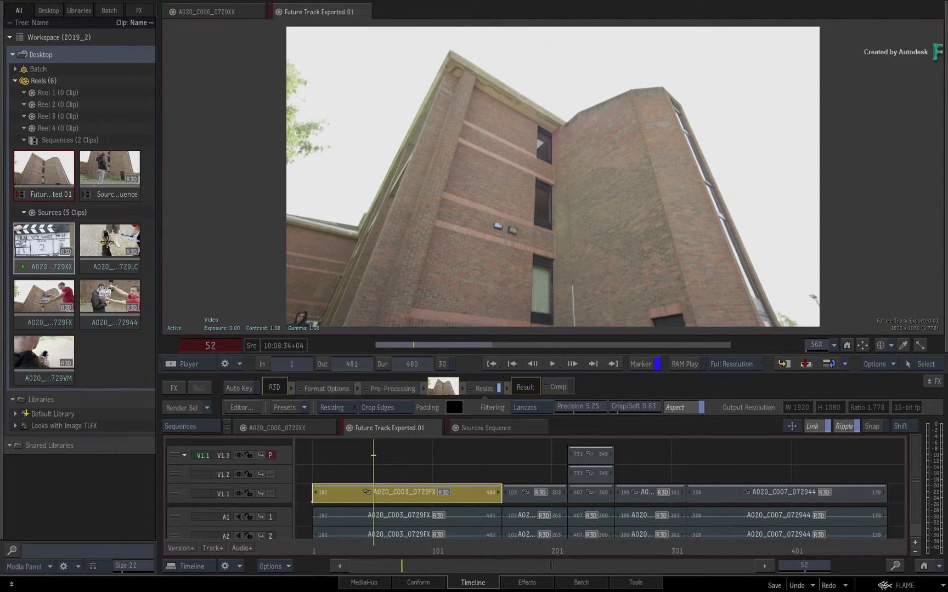
Step: View the source clips A020_C003_0729FX and A020_C007_072944 in the Timeline, and go back to Future Track.Exported.01
double_click(40, 291)
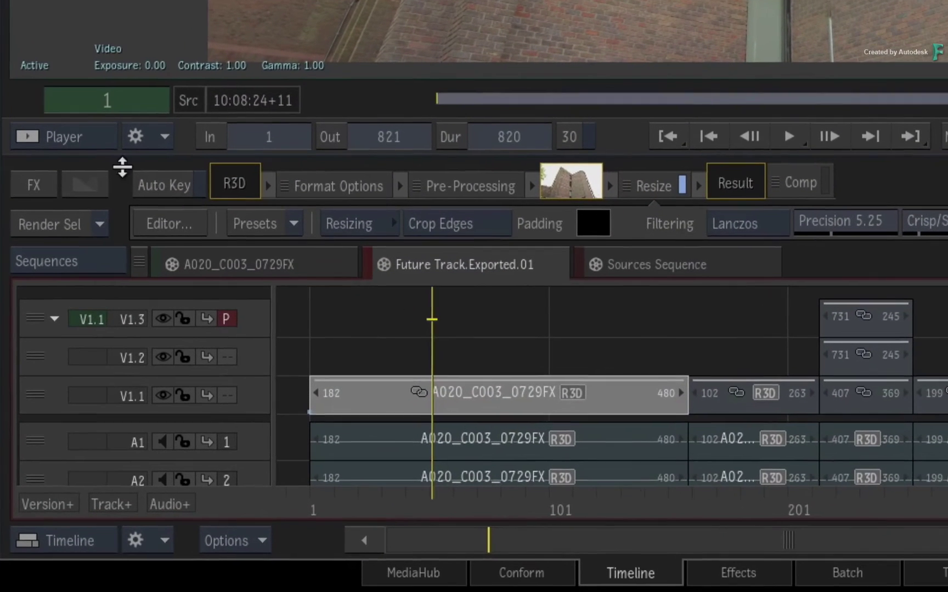
left_click(317, 265)
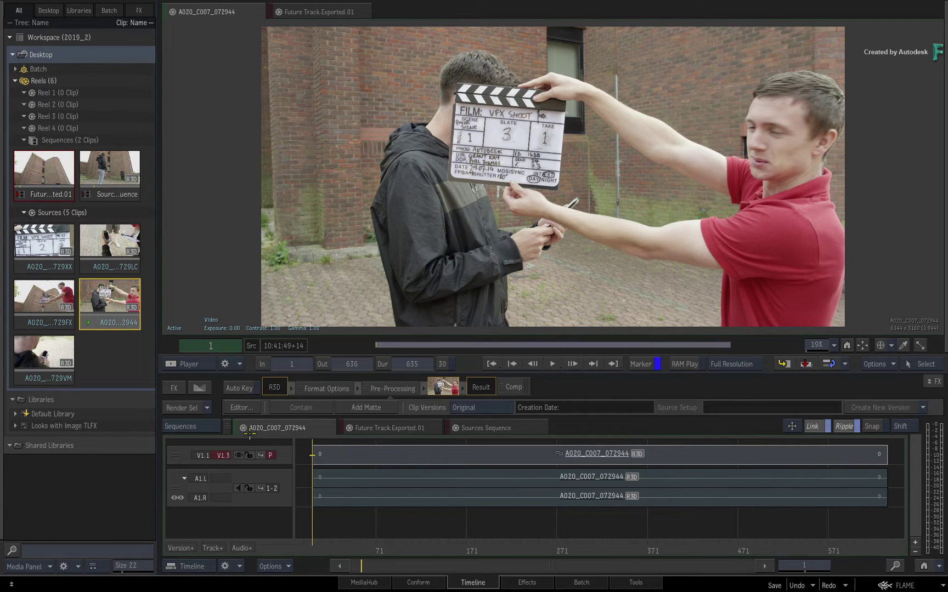
left_click(413, 428)
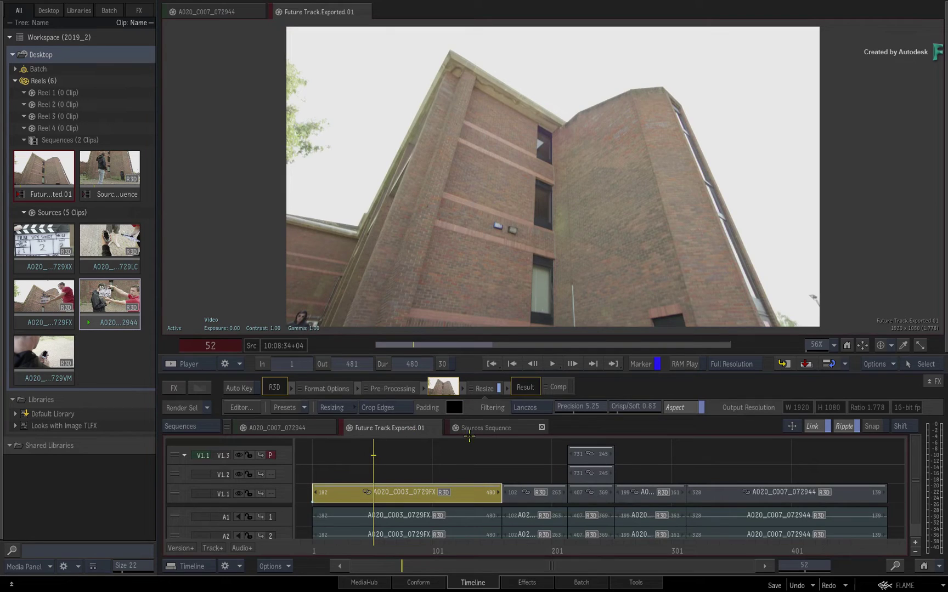
Step: Clear the segment selection in Future Track.Exported.01 and scrub to frame 63 of the first shot
left_click(423, 444)
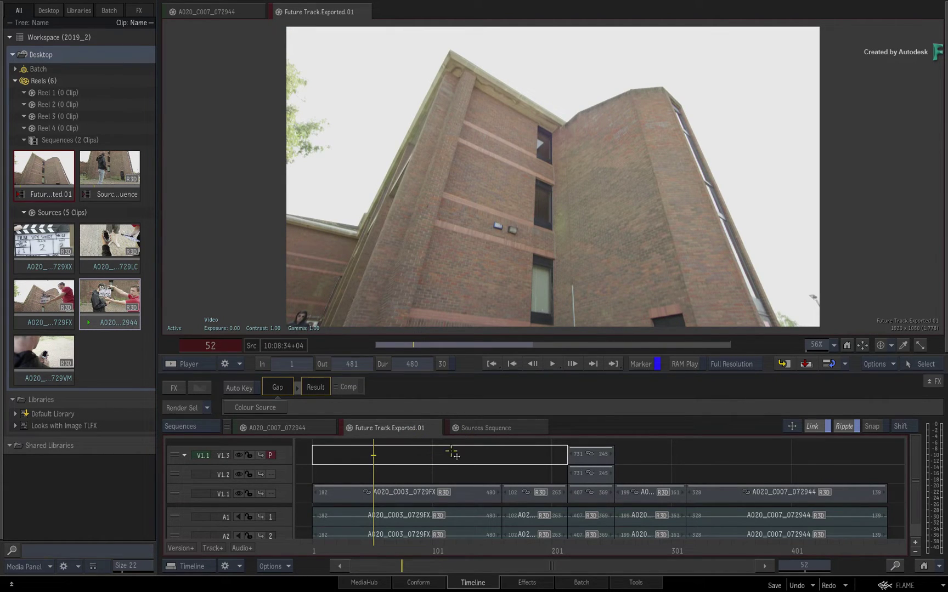
left_click_drag(409, 547, 386, 553)
left_click(386, 553)
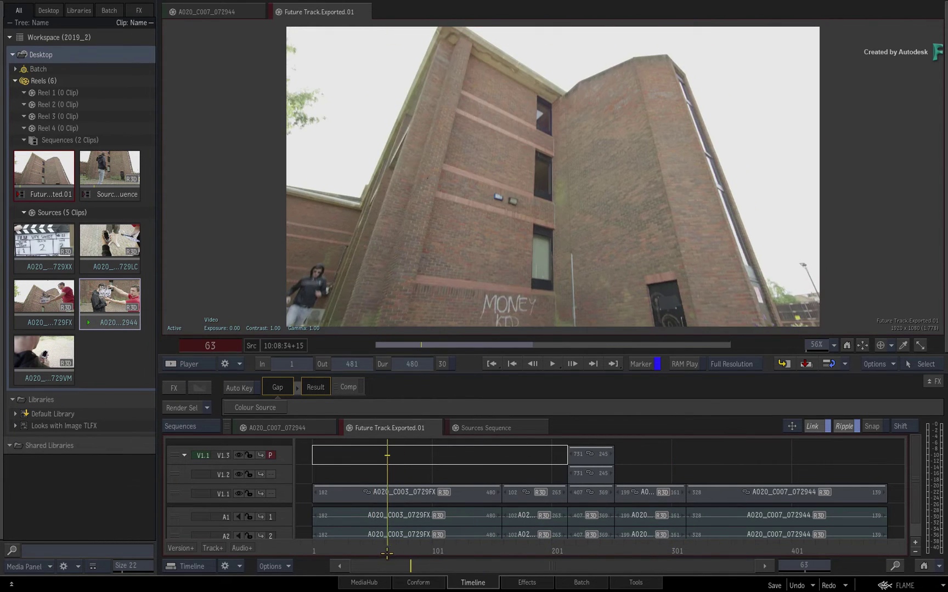
Step: Select segment A020_C003_0729FX in the Sources Sequence at frame 74 and add an Image effect to it in the Effects environment
left_click(517, 428)
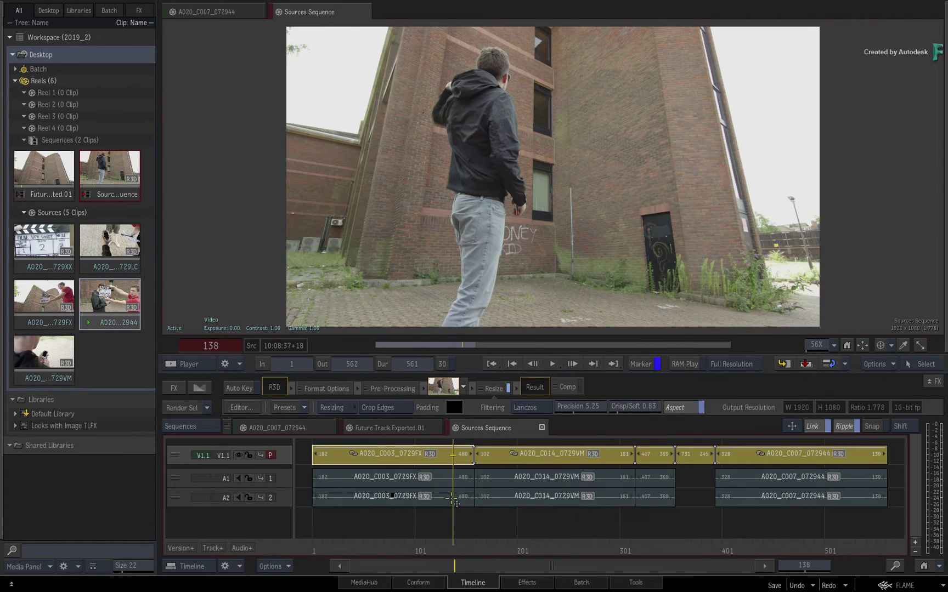
left_click(447, 460)
left_click_drag(456, 547, 388, 543)
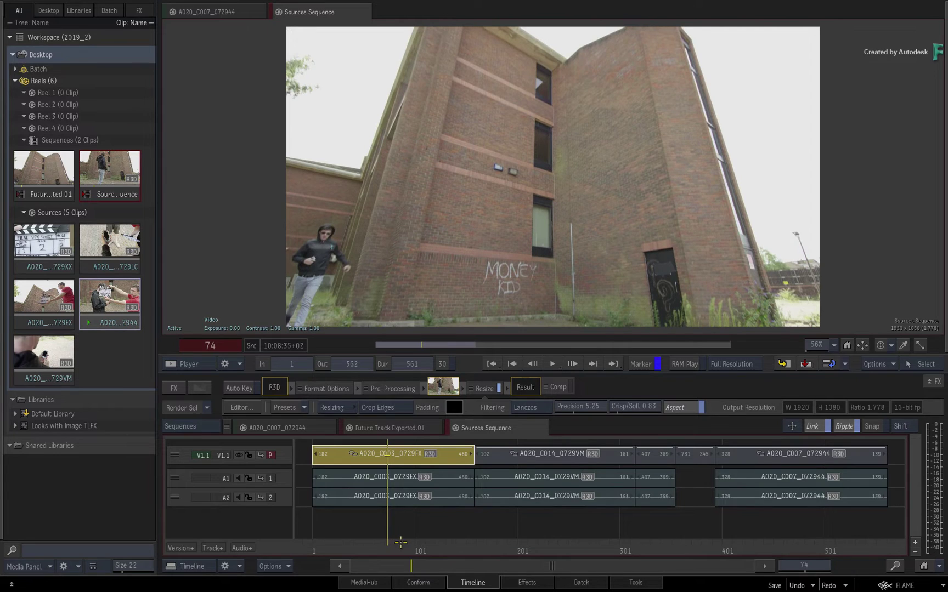
left_click(540, 582)
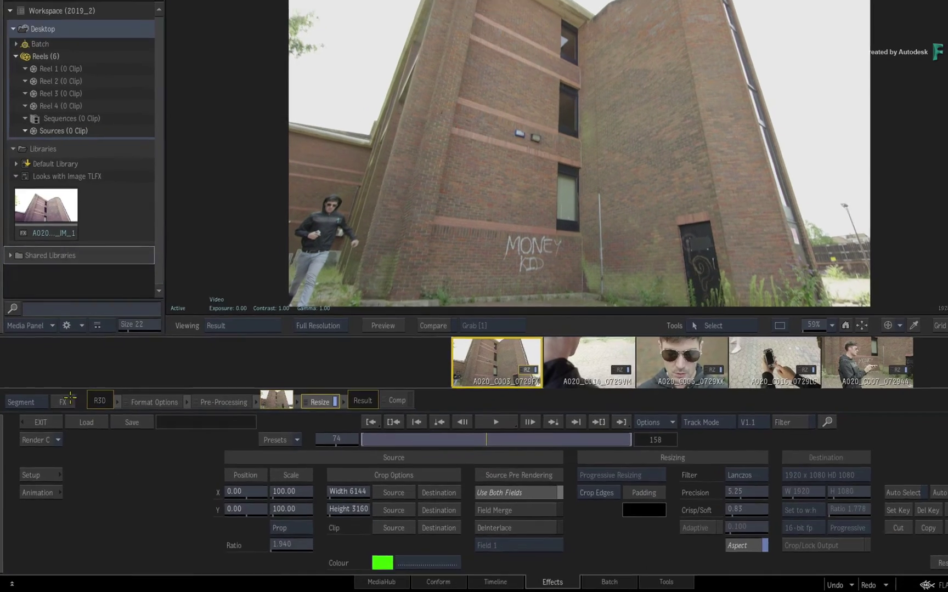
left_click(60, 411)
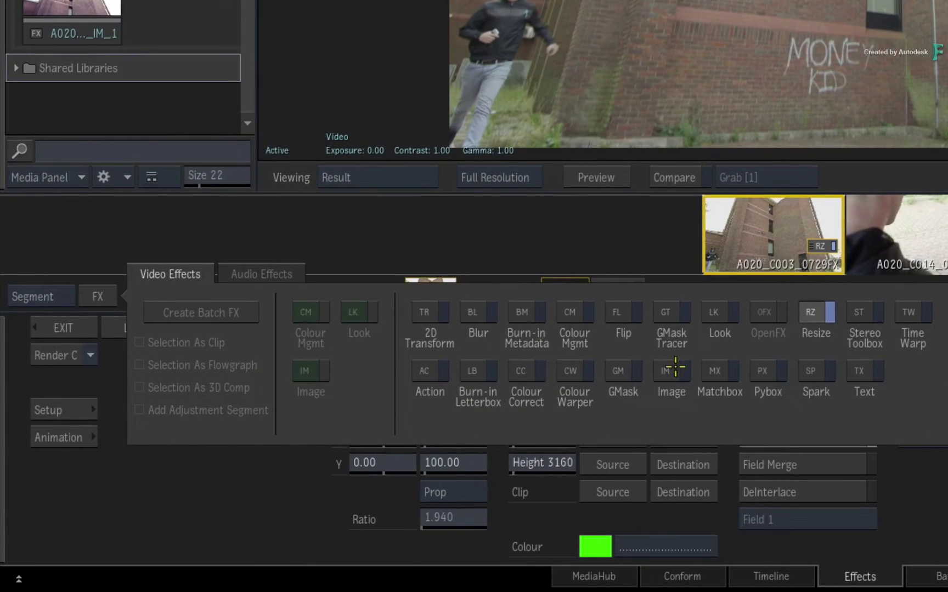
left_click(670, 371)
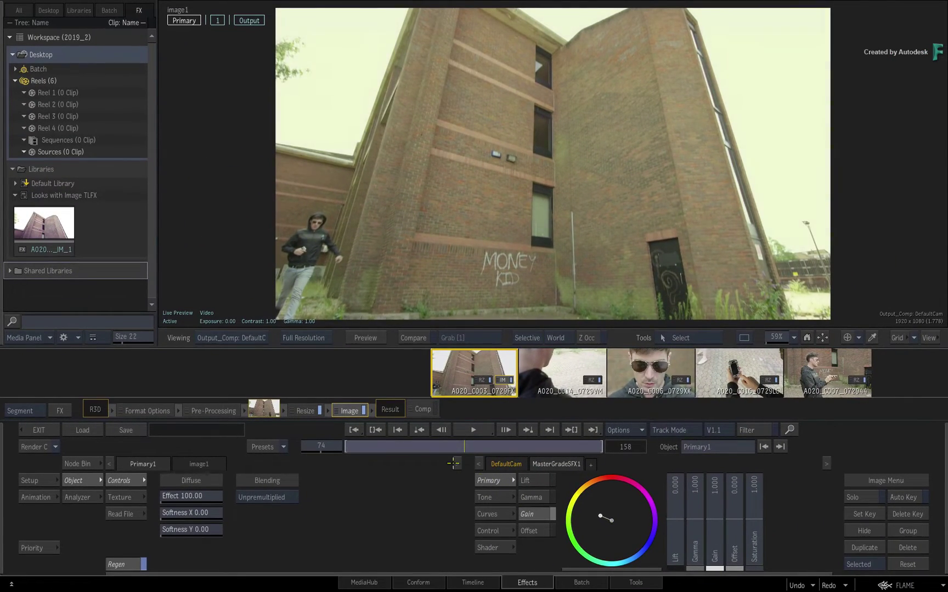
Step: Push the Image gain toward green, and replace that grade with the saved look from the Looks with Image TLFX library
left_click_drag(453, 464, 363, 387)
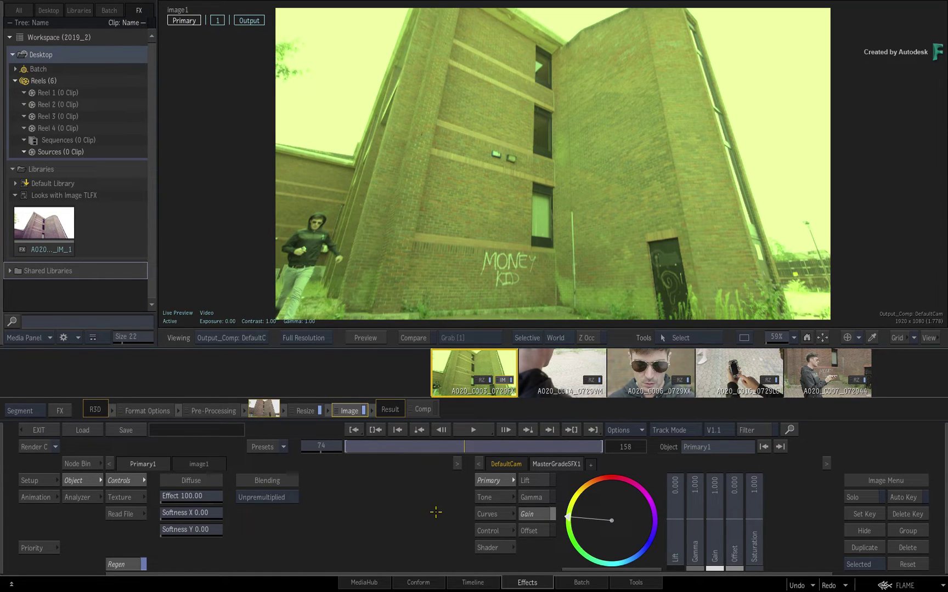
left_click_drag(64, 237, 480, 367)
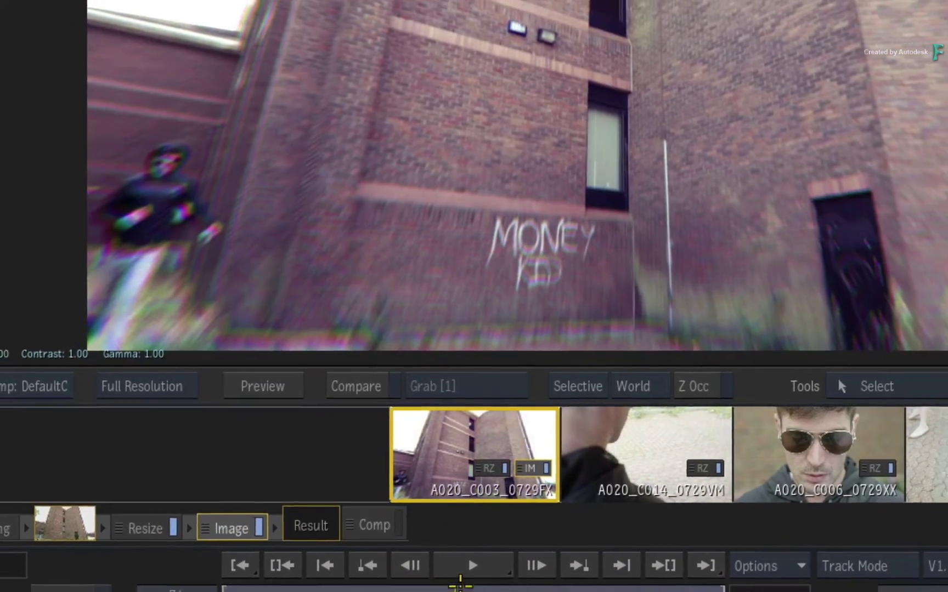
Step: Scrub shot A020_C003_0729FX to frame 127 to check the applied look, and compare the shots in the storyboard
left_click_drag(460, 583, 619, 590)
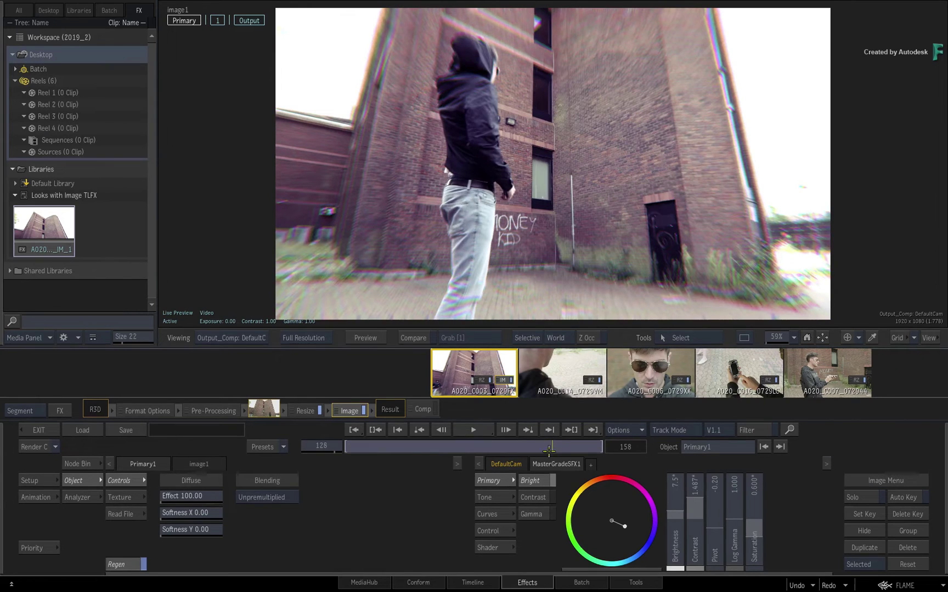
left_click_drag(549, 450, 546, 449)
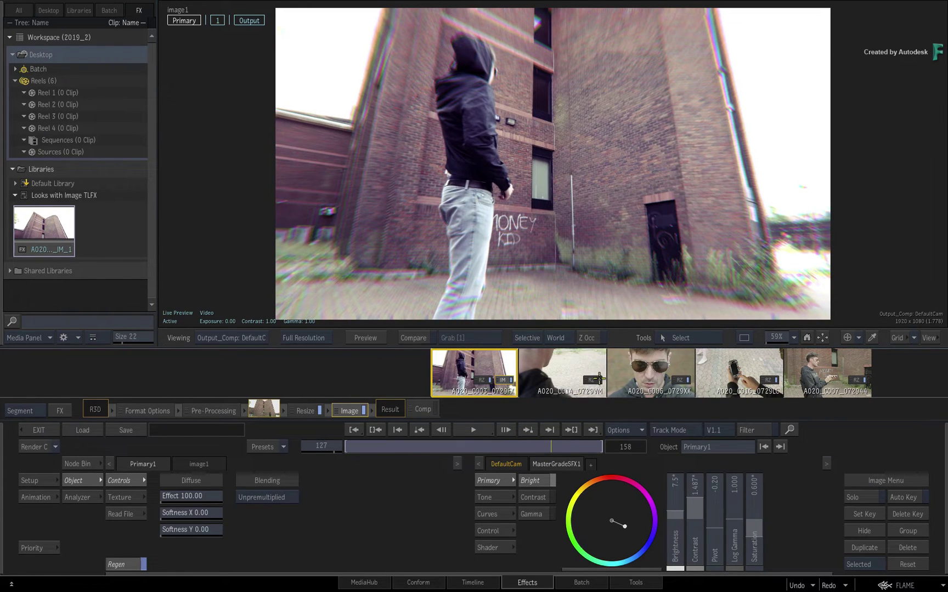
left_click_drag(463, 365, 438, 393)
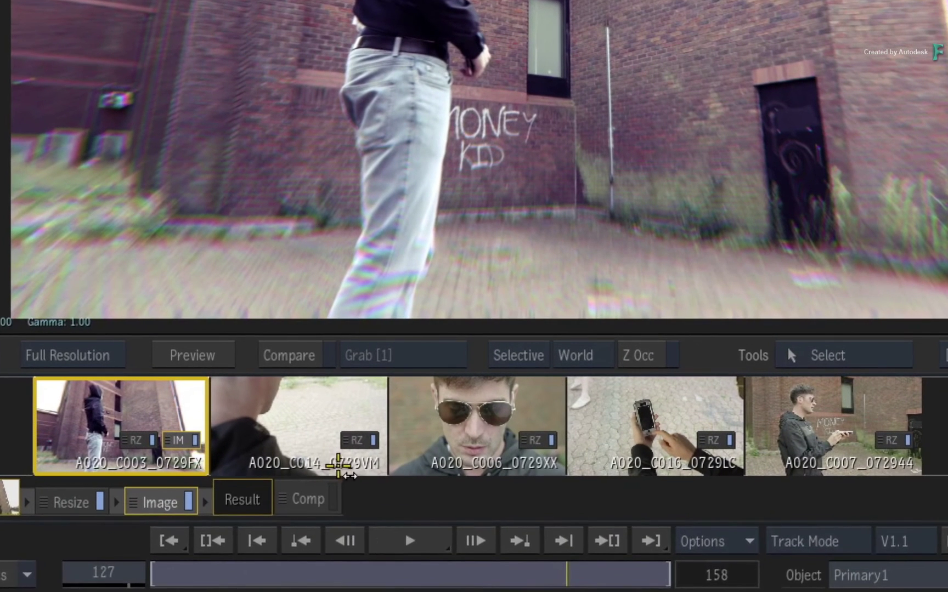
Step: Add the other four storyboard shots to the selection and copy the Image effect from A020_C003_0729FX onto all of them
left_click(329, 417, "ctrl")
left_click(494, 421, "ctrl")
left_click(678, 419, "ctrl")
left_click(829, 431, "ctrl")
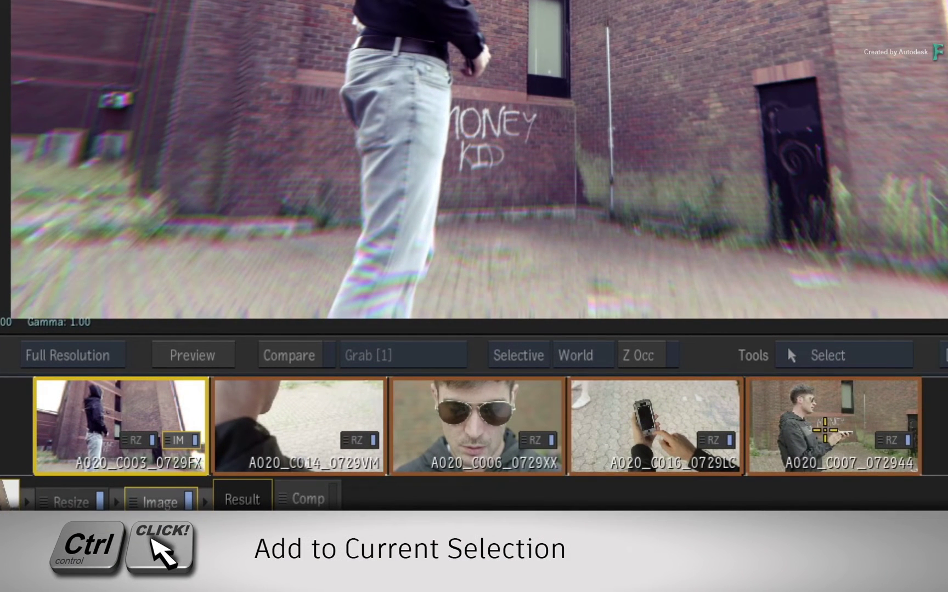
left_click_drag(174, 450, 300, 449)
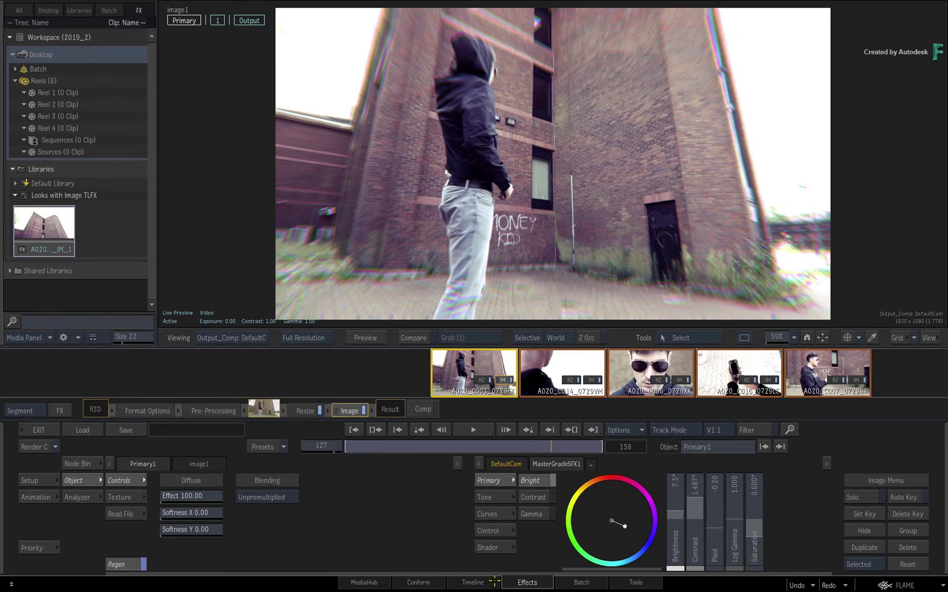
Step: Return to the timeline, scrub the Sources Sequence to frame 417 to check the copied look, and open Future Track.Exported.01 for comparison
left_click(491, 582)
left_click_drag(462, 543, 740, 524)
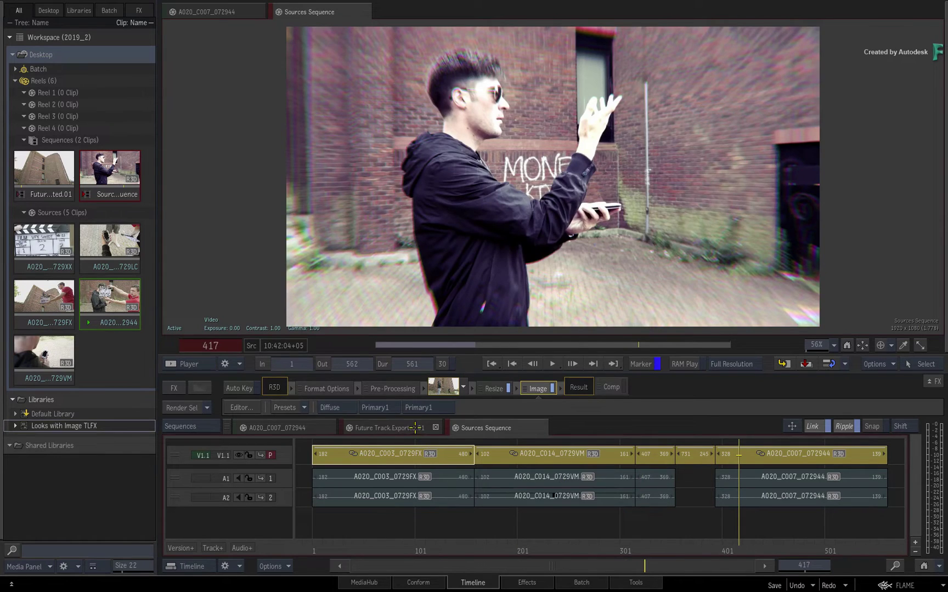
left_click(384, 428)
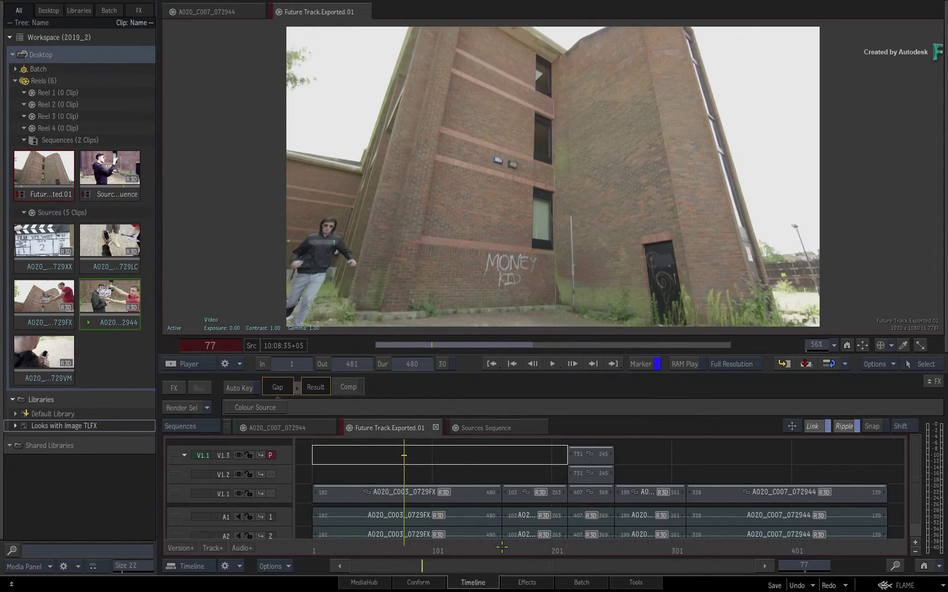
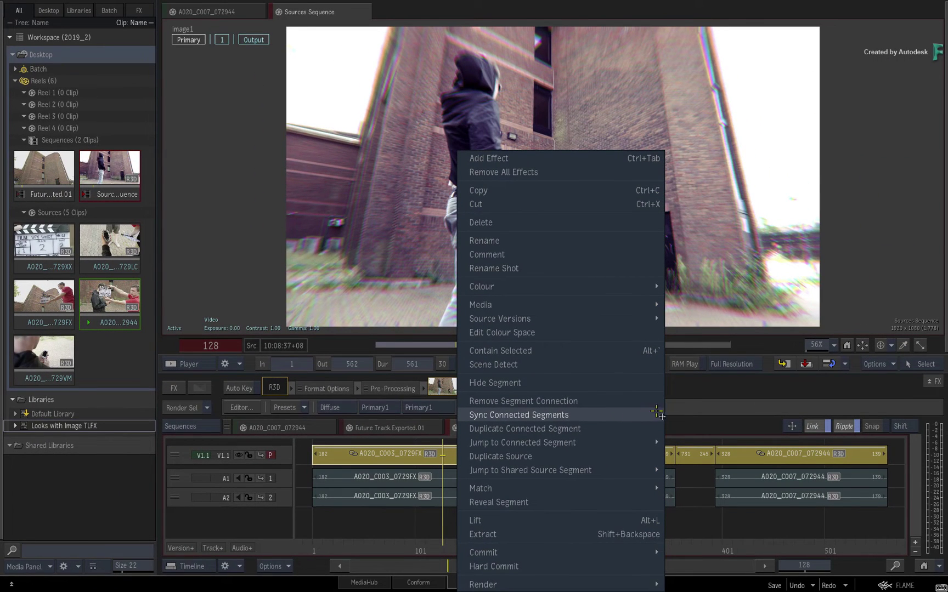
Step: Sync the Image effect of the selected Sources Sequence segments to their shared source segments in all reels
left_click(626, 417)
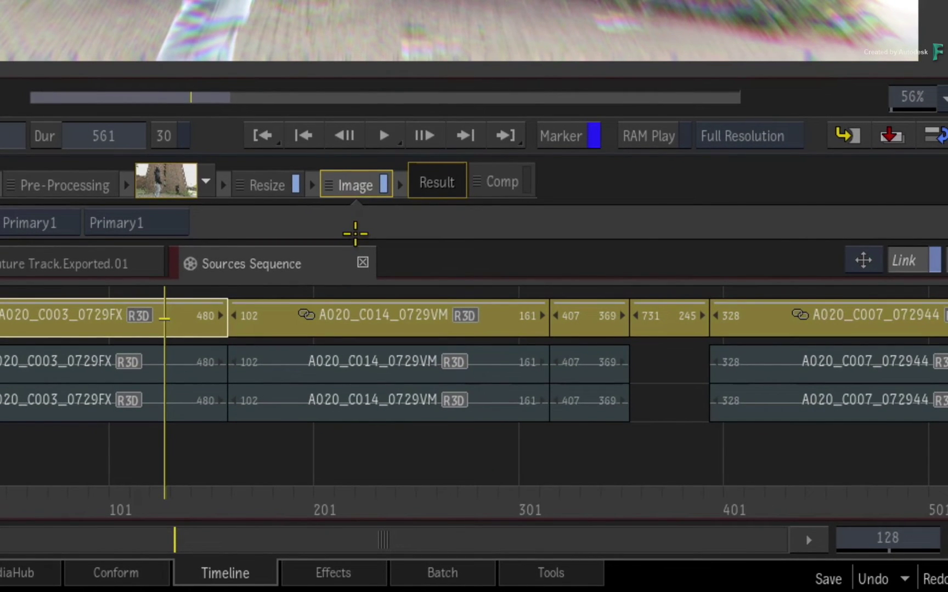
right_click(350, 183)
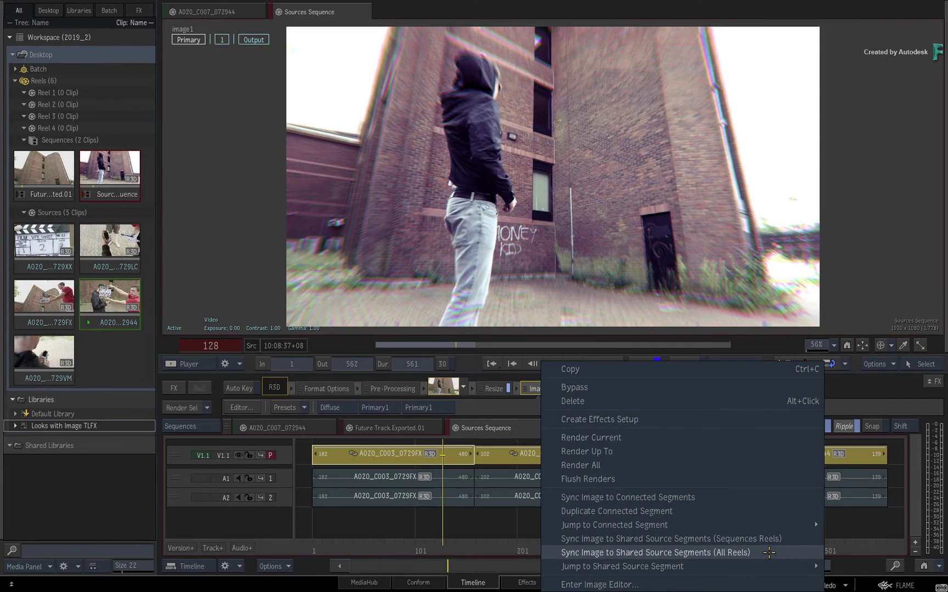
left_click(770, 553)
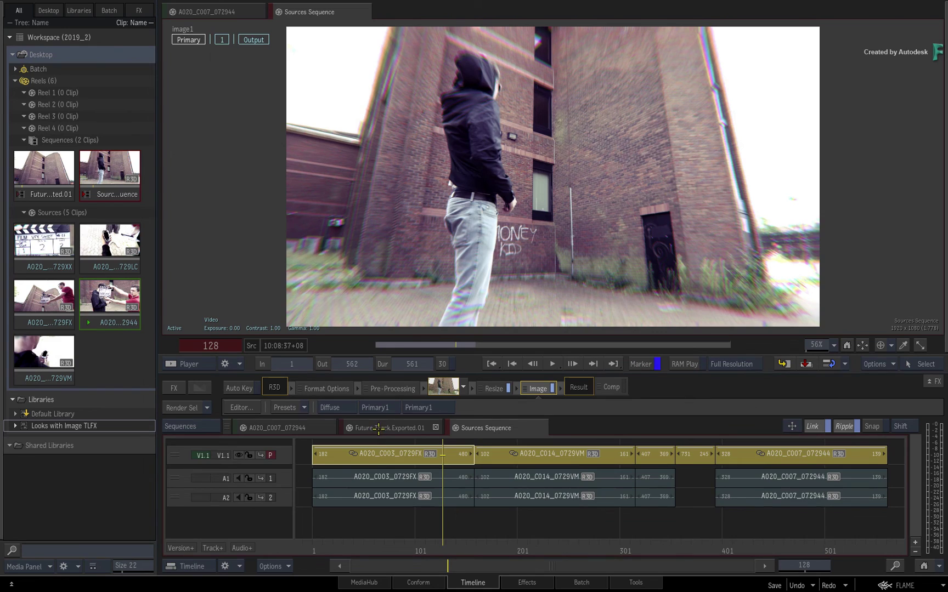
Step: Check the synced look in Future Track.Exported.01 at frame 384 and scrub through source clips A020_C006_0729XX and A020_C007_072944
left_click(378, 428)
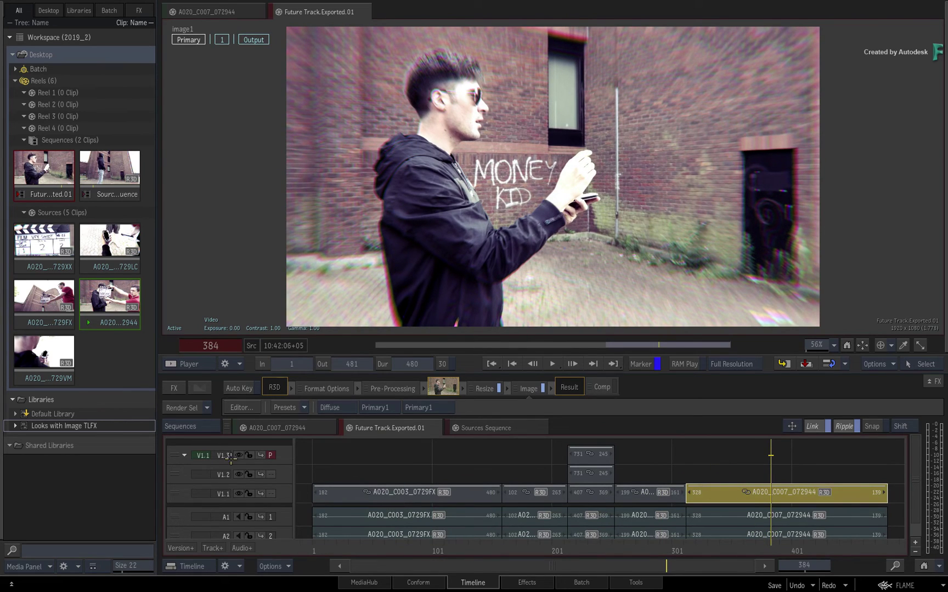
key("Escape")
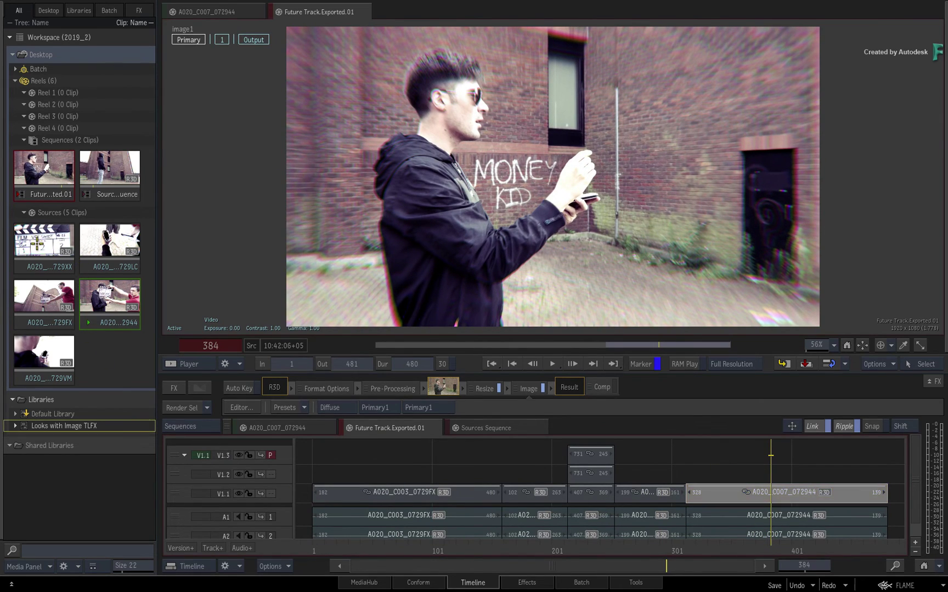
left_click(37, 243)
left_click_drag(439, 347, 599, 336)
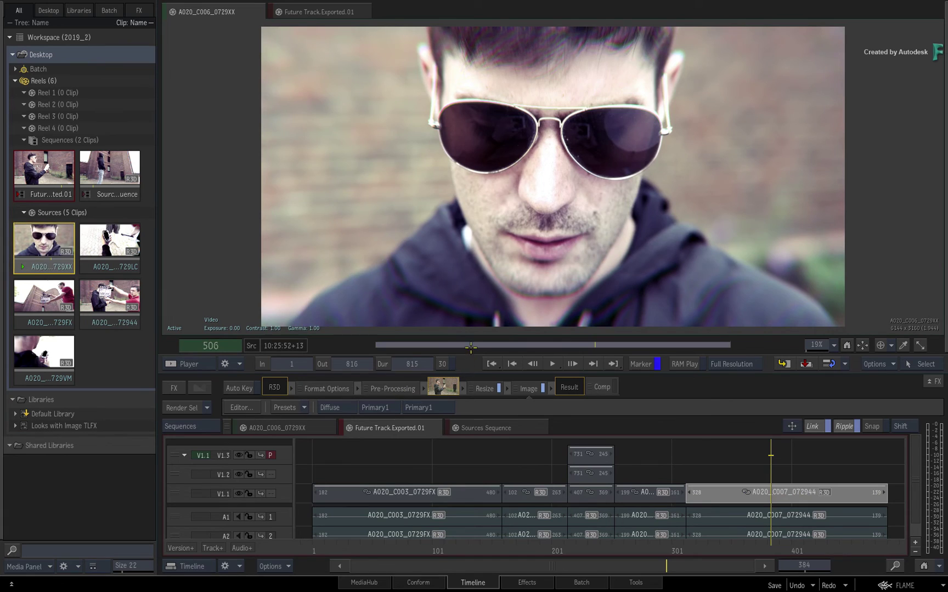
left_click(110, 297)
left_click_drag(470, 345, 634, 343)
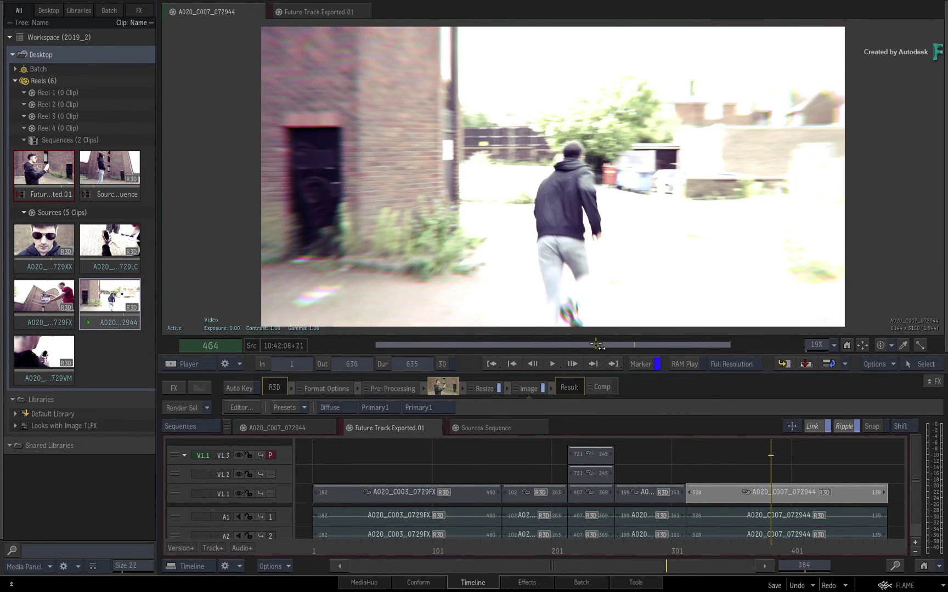
left_click_drag(502, 347, 450, 344)
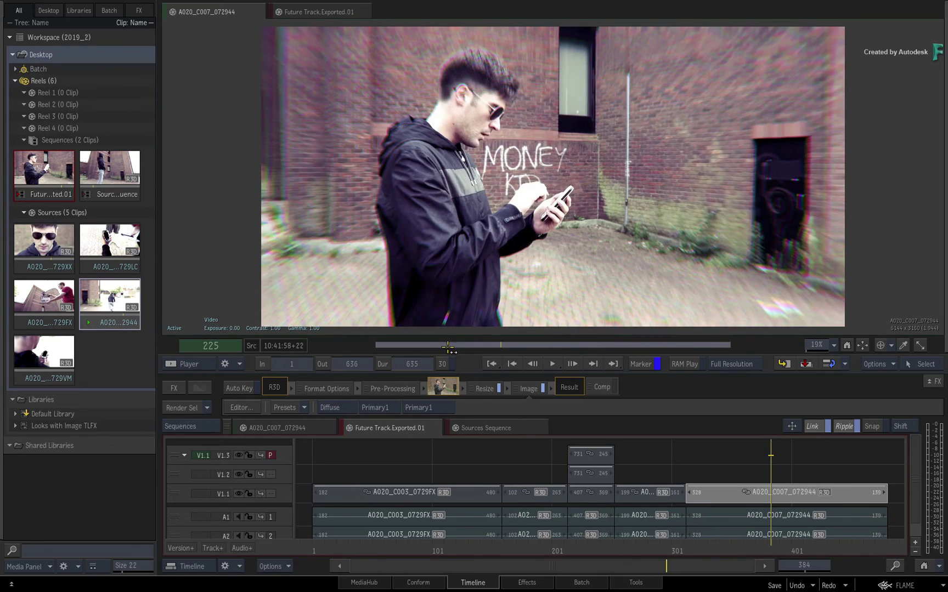
Step: Return to Future Track.Exported.01 and scrub back to frame 114 to review the look on the first shot
left_click(427, 431)
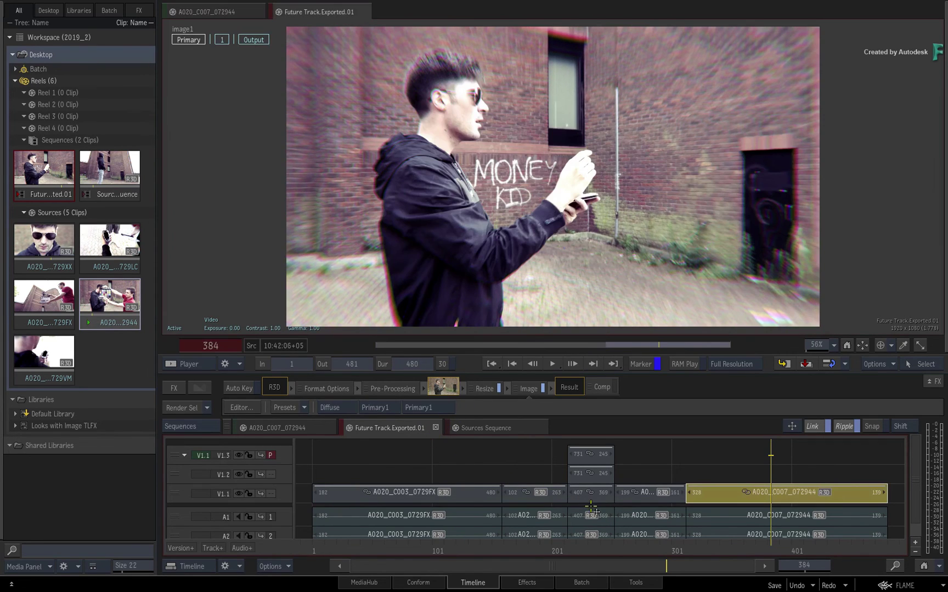
left_click_drag(688, 545, 569, 553)
mouse_move(457, 556)
left_mouse_down()
mouse_move(375, 545)
mouse_move(448, 552)
left_mouse_up()
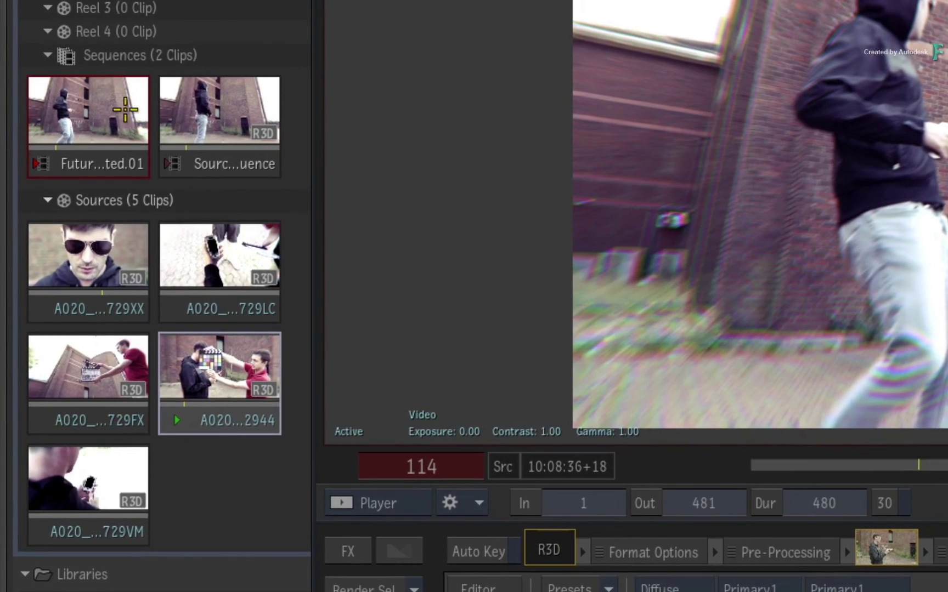
Step: Select the Future Track.Exported.01 clip, view source clip A020_C006_0729XX in the player, and select the Sources reel
left_click(52, 174)
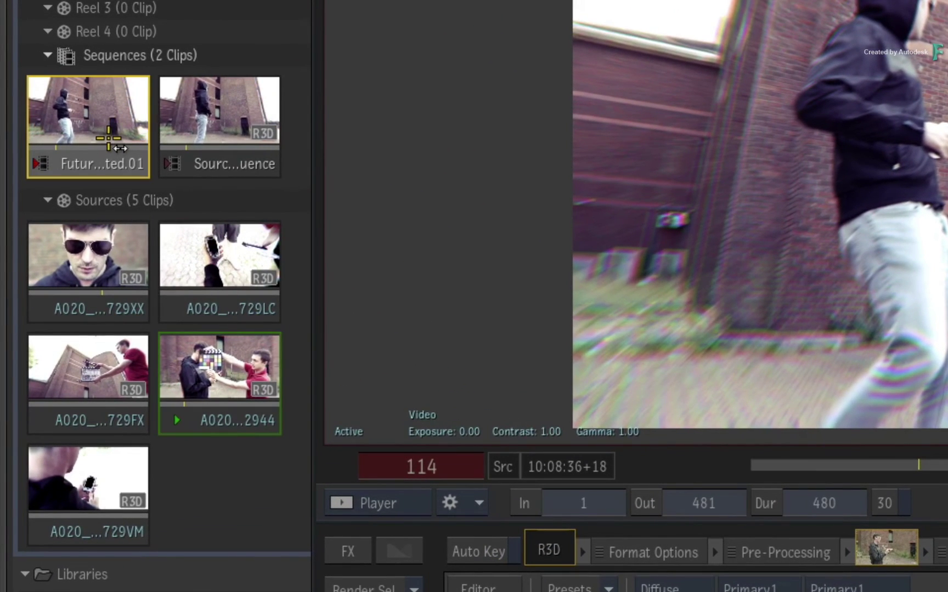
left_click(131, 226)
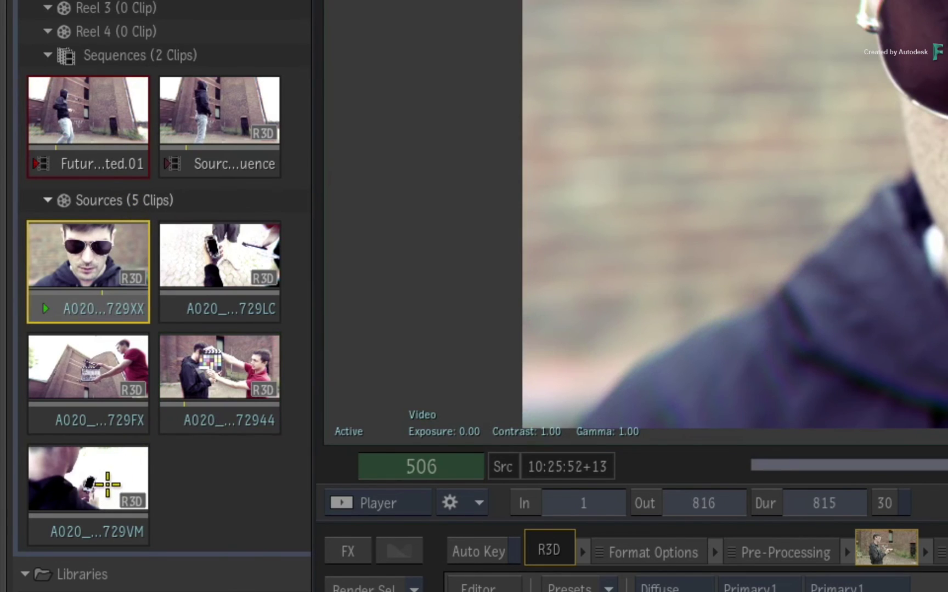
left_click(190, 203)
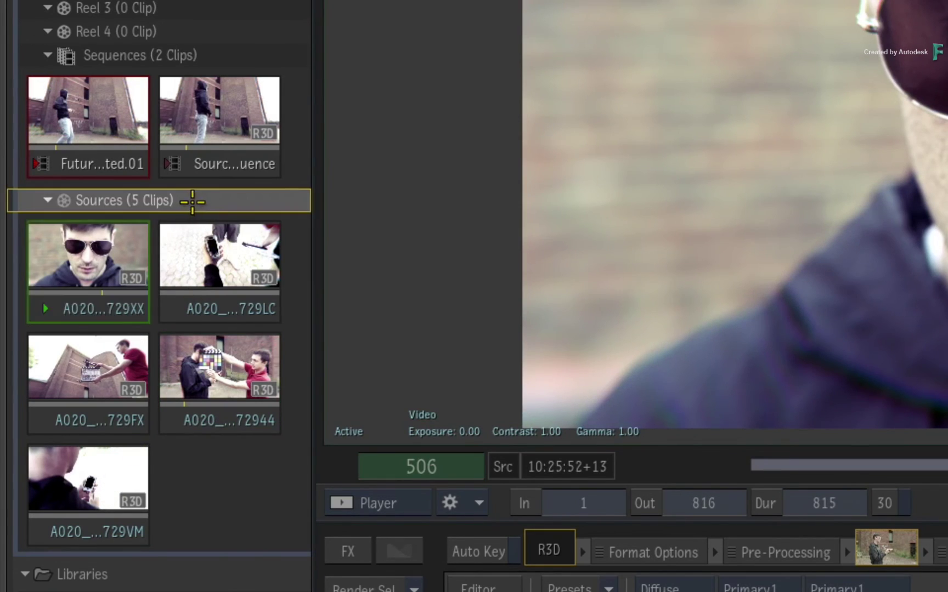